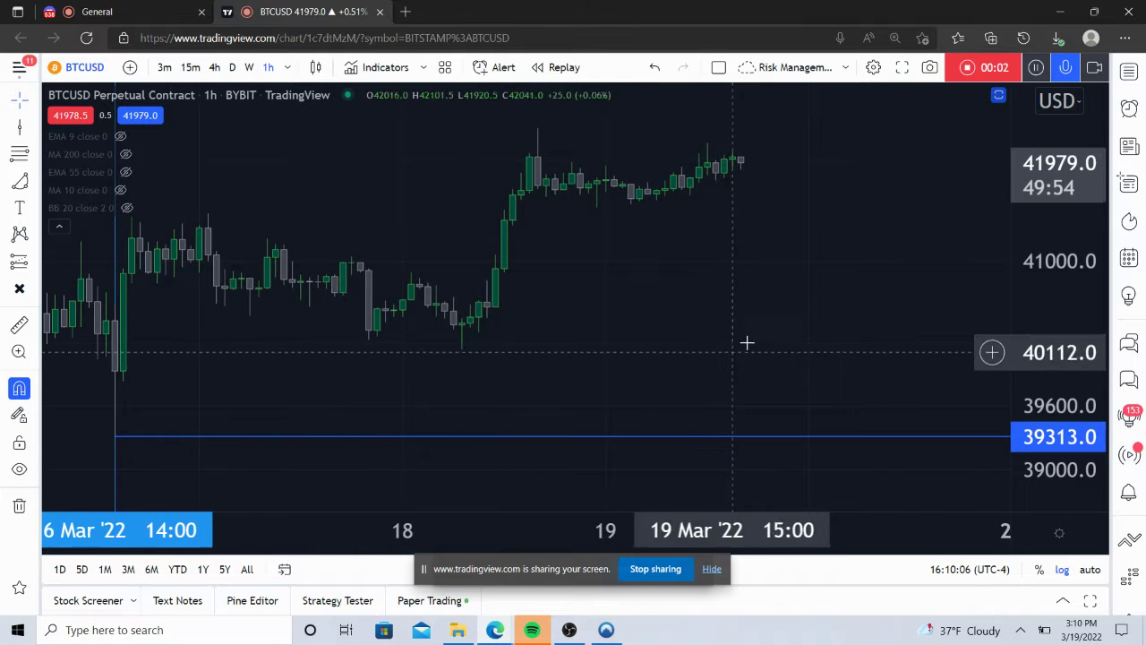
# Step: Switch the BTCUSD chart to the 15-minute timeframe and show the price action from the 16 March low onward
pyautogui.moveTo(747, 340); pyautogui.dragTo(862, 343)
pyautogui.moveTo(583, 367); pyautogui.dragTo(509, 376)
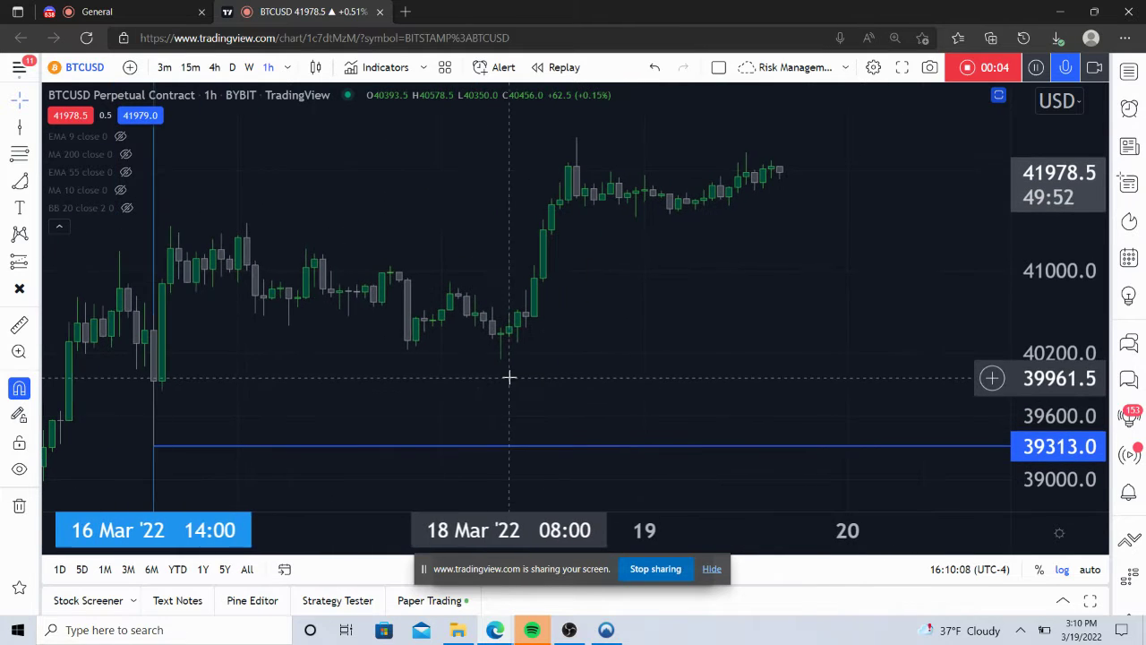
pyautogui.click(157, 450)
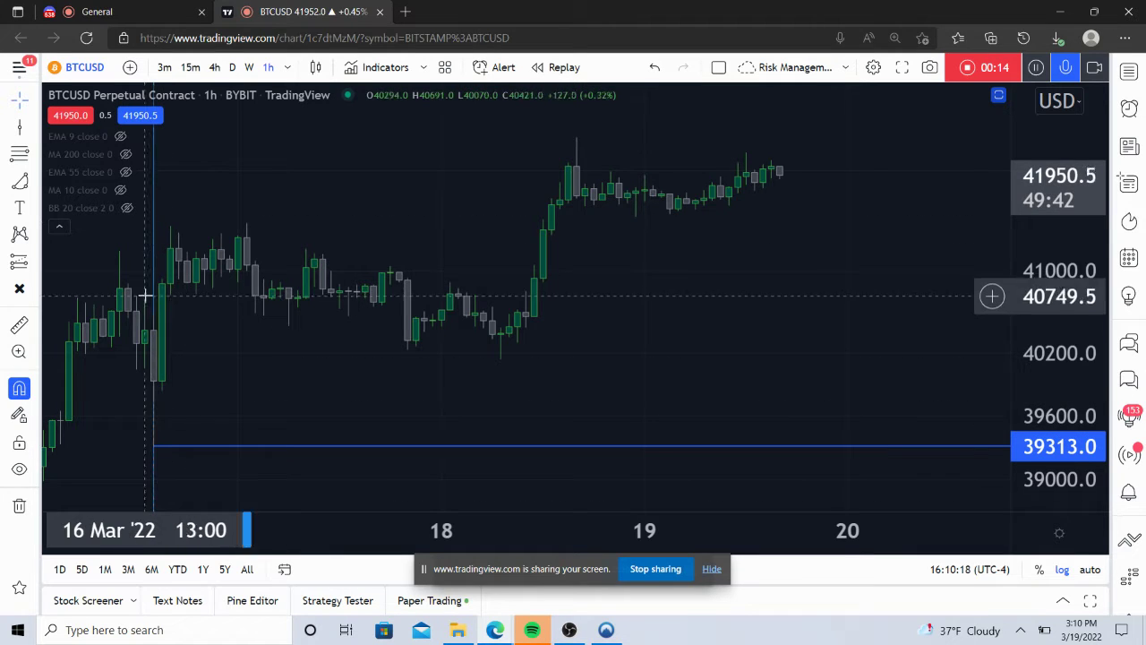
pyautogui.click(155, 451)
pyautogui.click(190, 67)
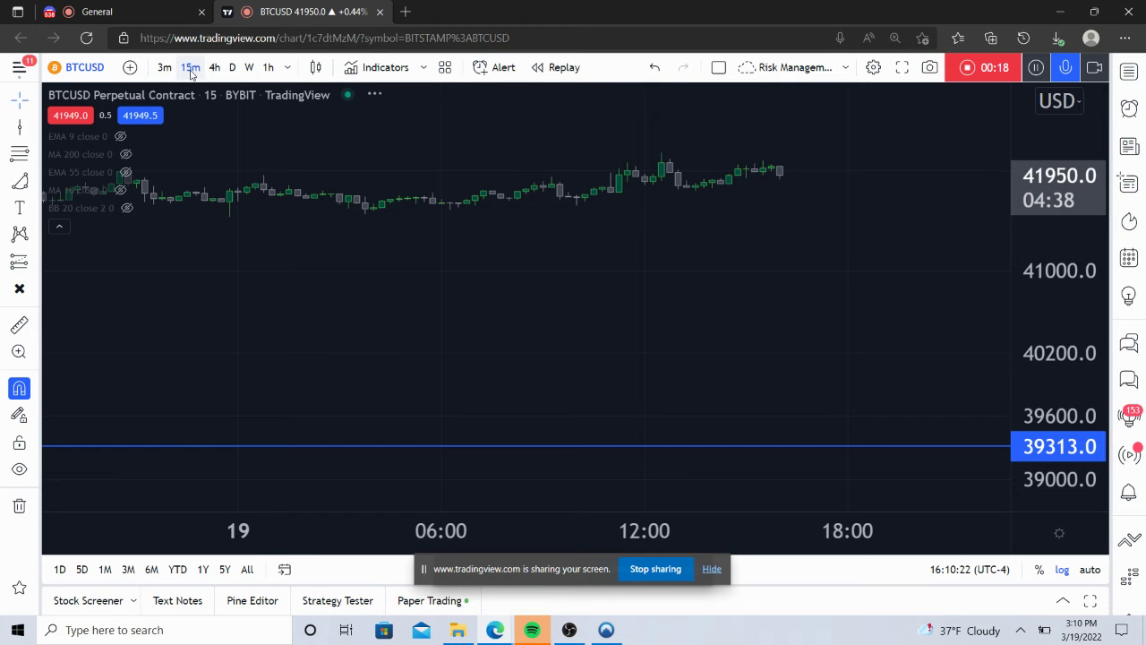
pyautogui.moveTo(223, 530); pyautogui.dragTo(839, 499)
pyautogui.scroll(5, 839, 499)
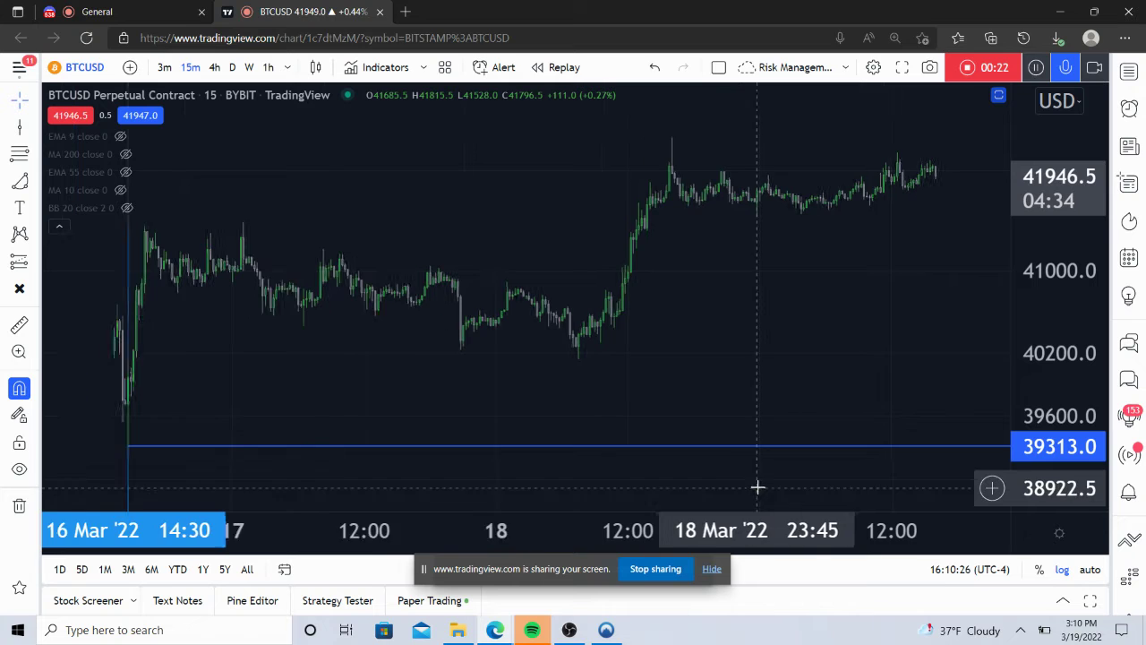
pyautogui.moveTo(706, 364); pyautogui.dragTo(667, 369)
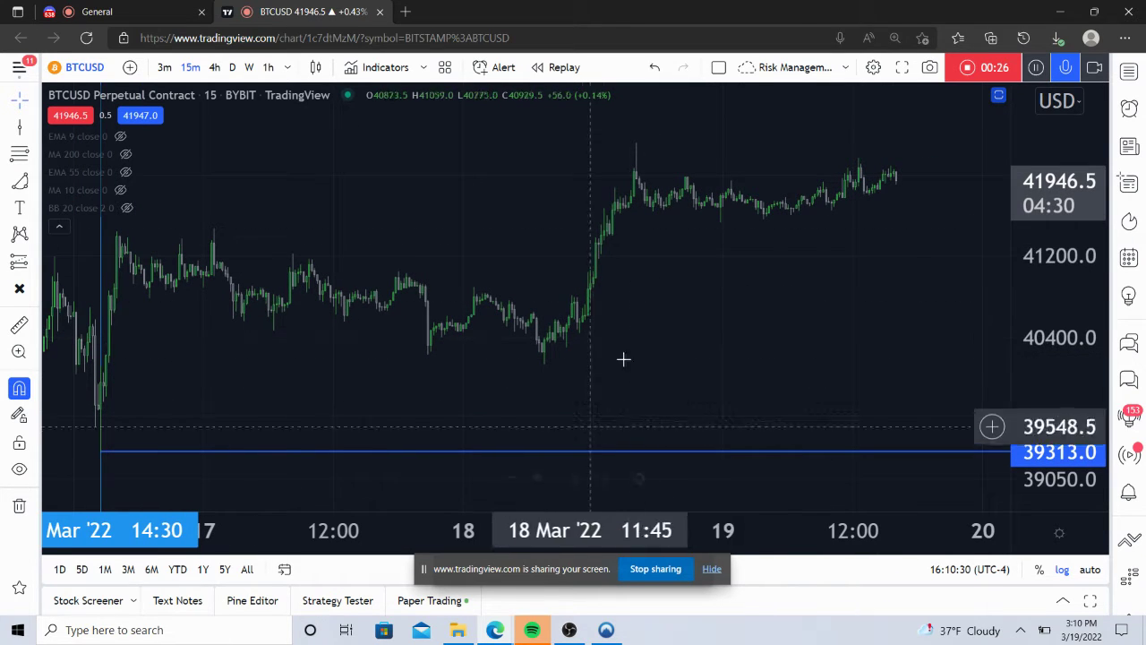
pyautogui.moveTo(689, 374); pyautogui.dragTo(701, 374)
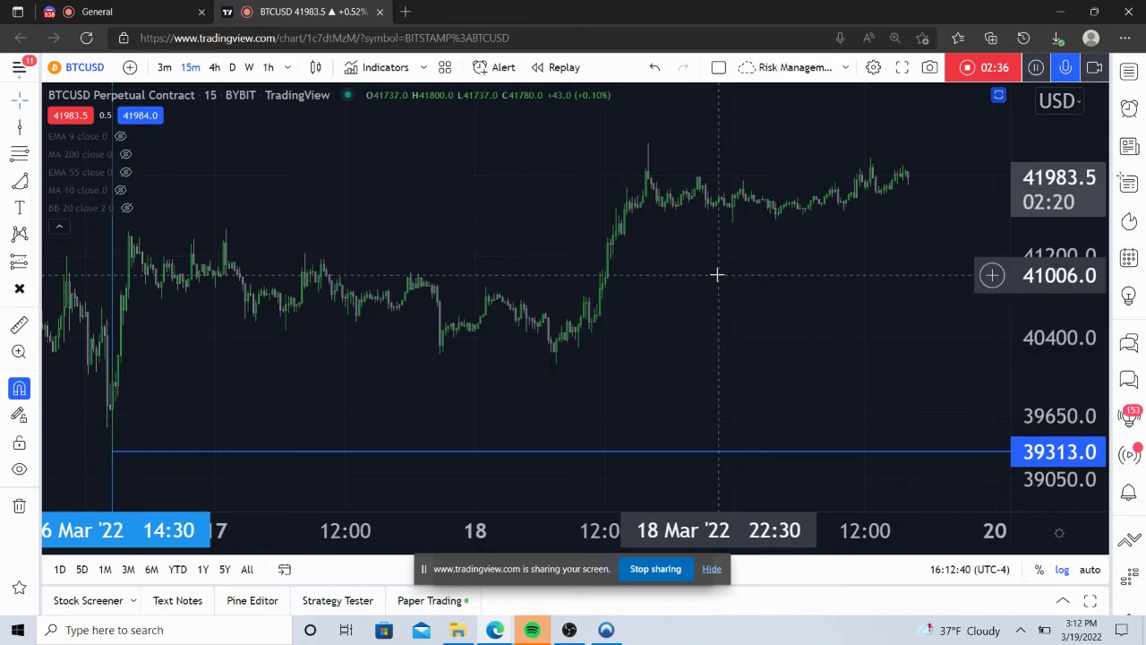
pyautogui.moveTo(716, 283); pyautogui.dragTo(725, 282)
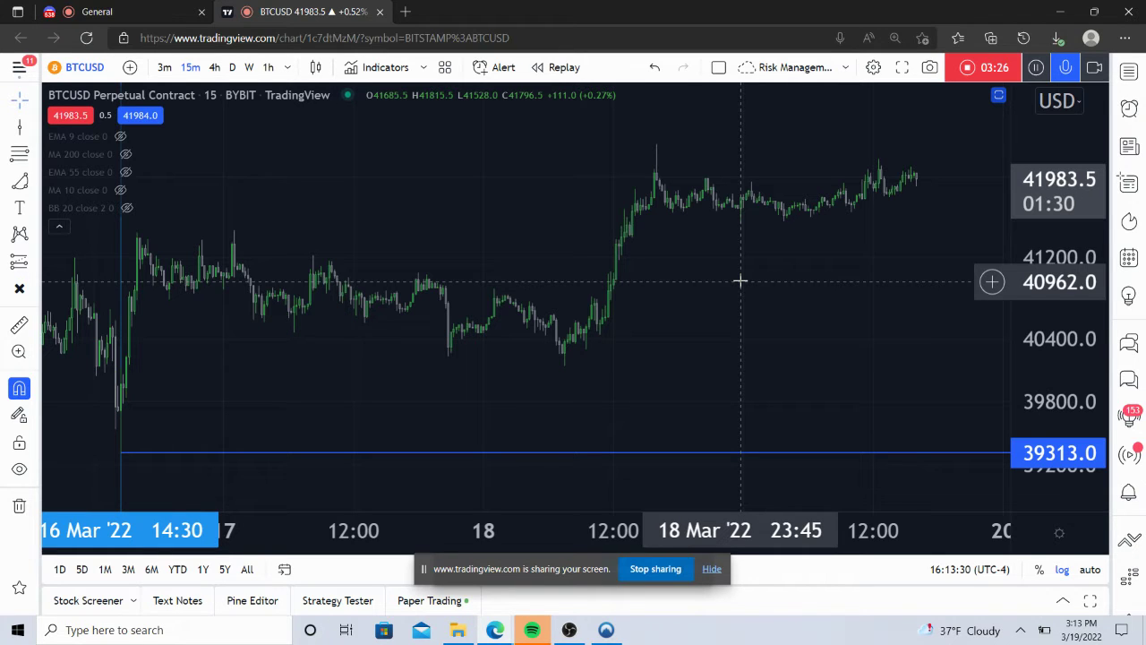
pyautogui.moveTo(824, 310); pyautogui.dragTo(841, 310)
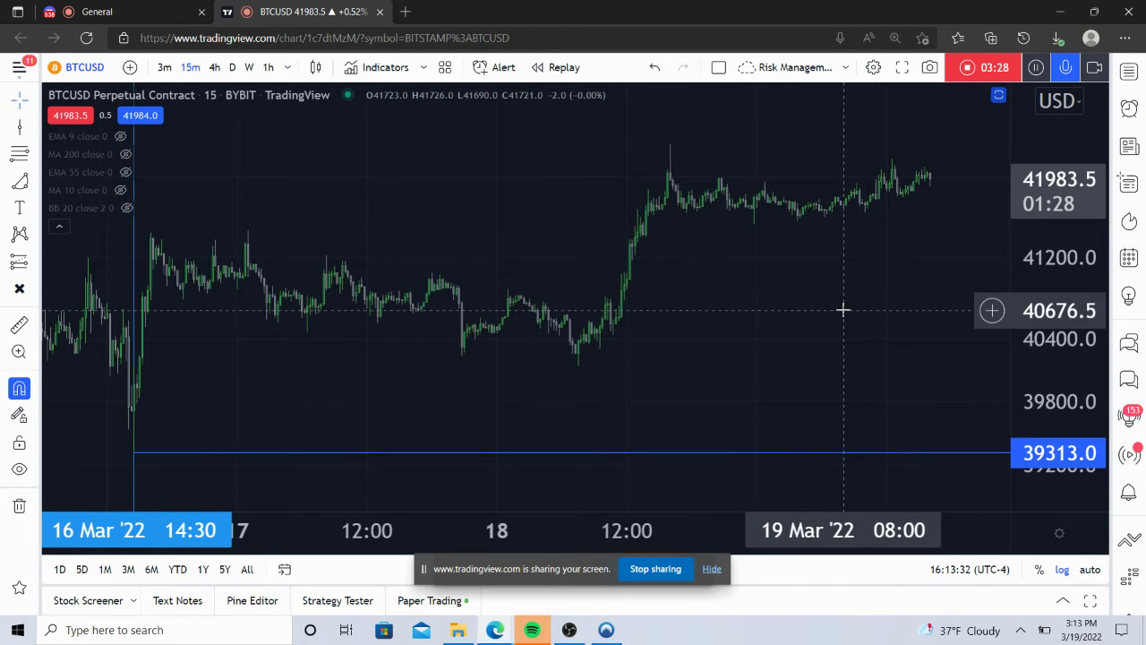
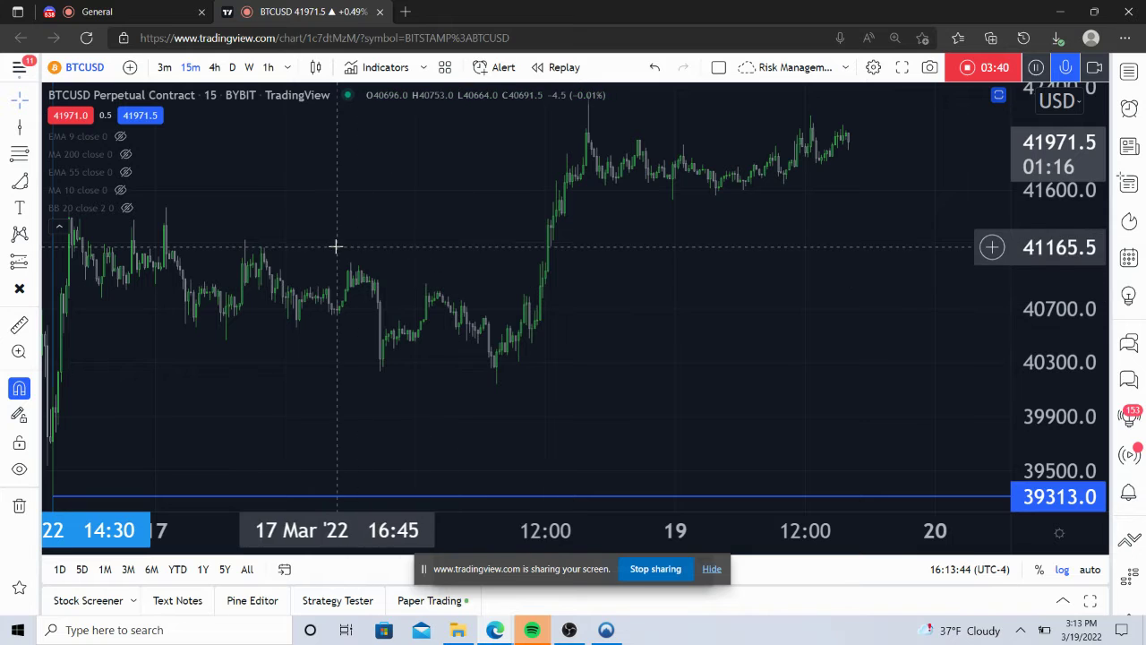
pyautogui.moveTo(250, 289); pyautogui.dragTo(358, 262)
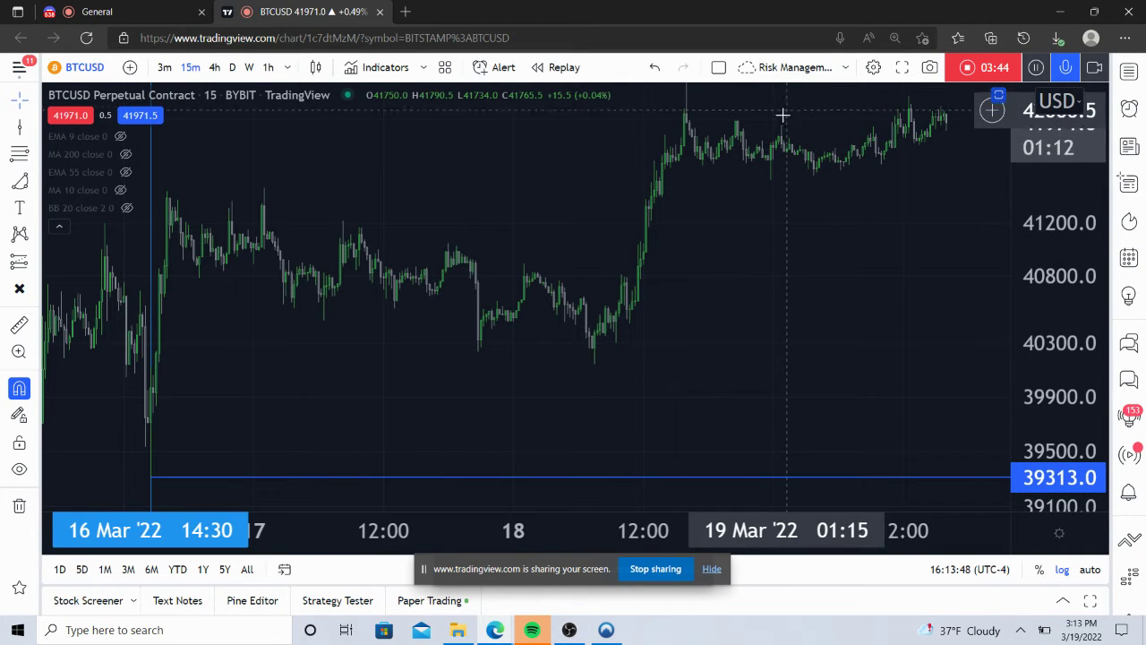
pyautogui.moveTo(746, 215); pyautogui.dragTo(547, 267)
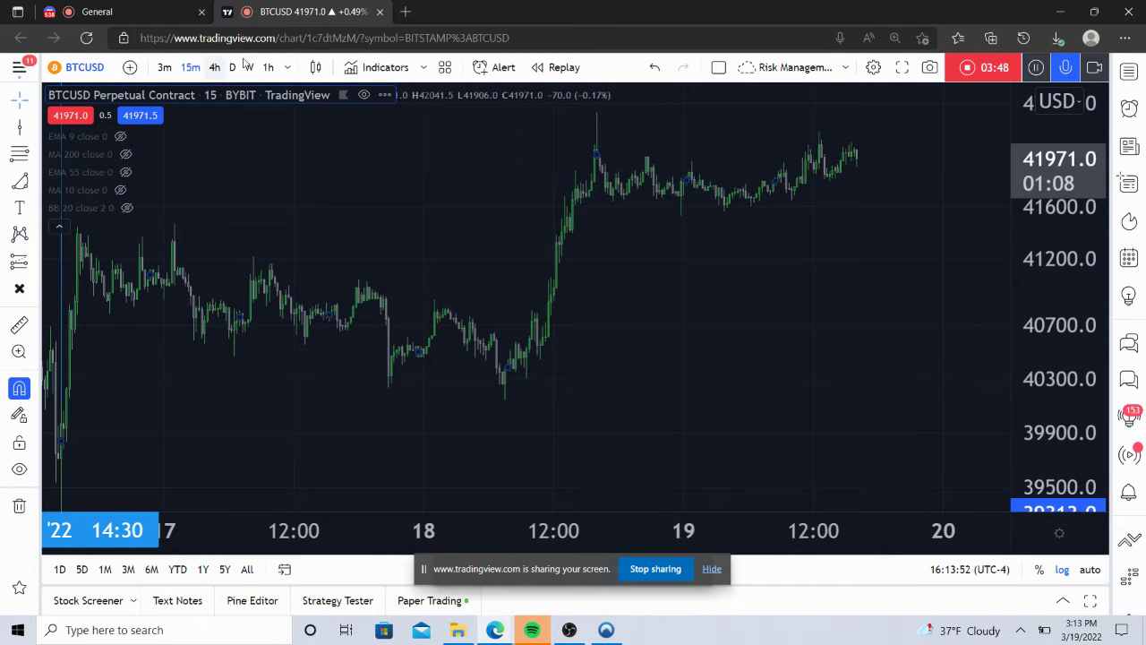
# Step: Switch the chart to the 3-minute timeframe and show the price action from the 16 March 14:30 low onward
pyautogui.click(288, 68)
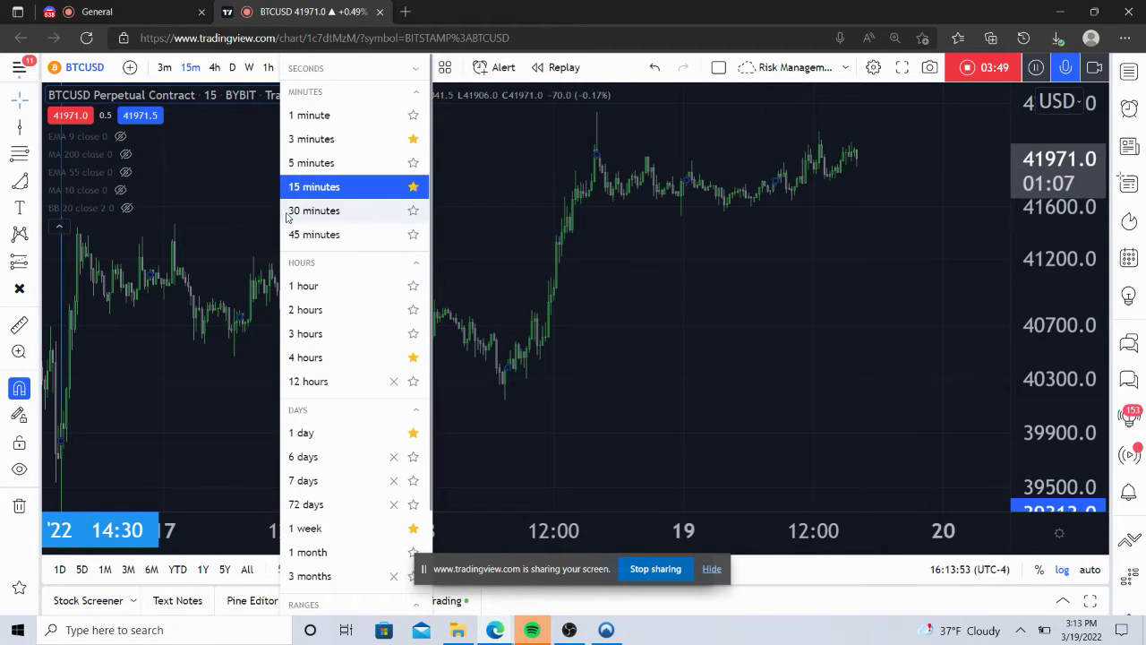
pyautogui.click(299, 139)
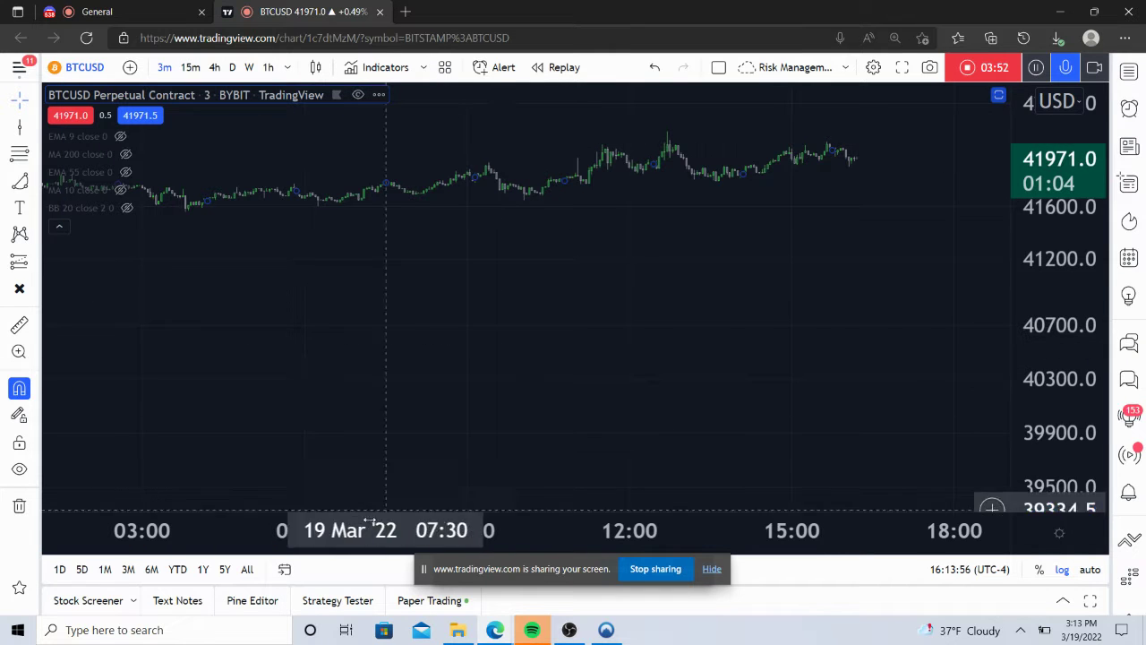
pyautogui.scroll(-5, 642, 506)
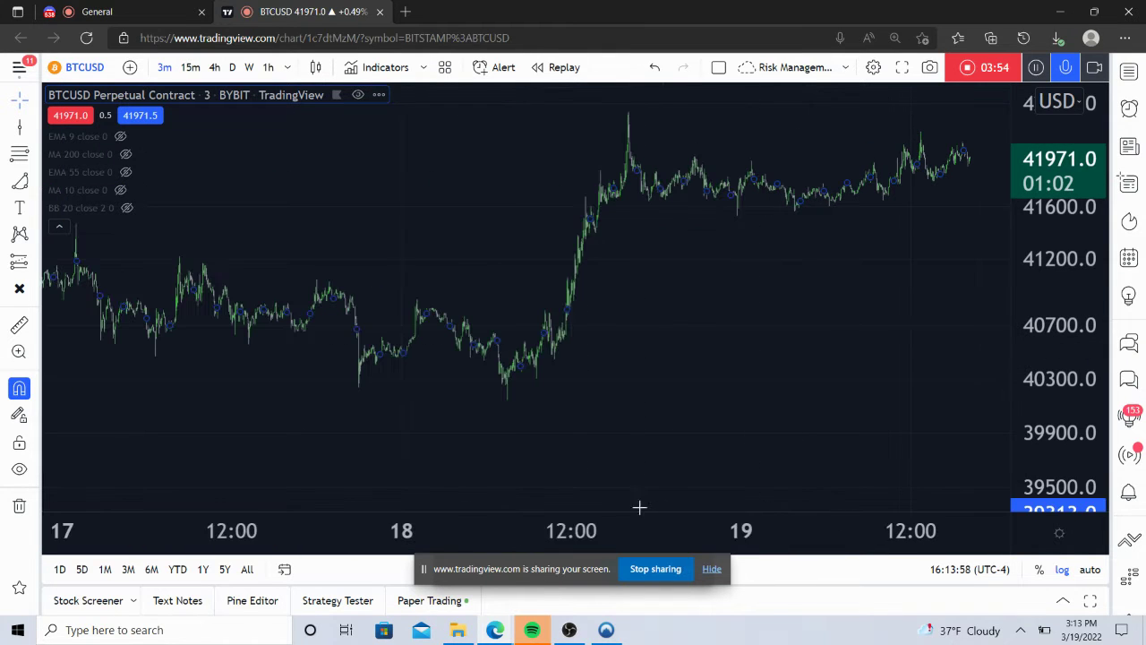
pyautogui.moveTo(348, 541); pyautogui.dragTo(372, 530)
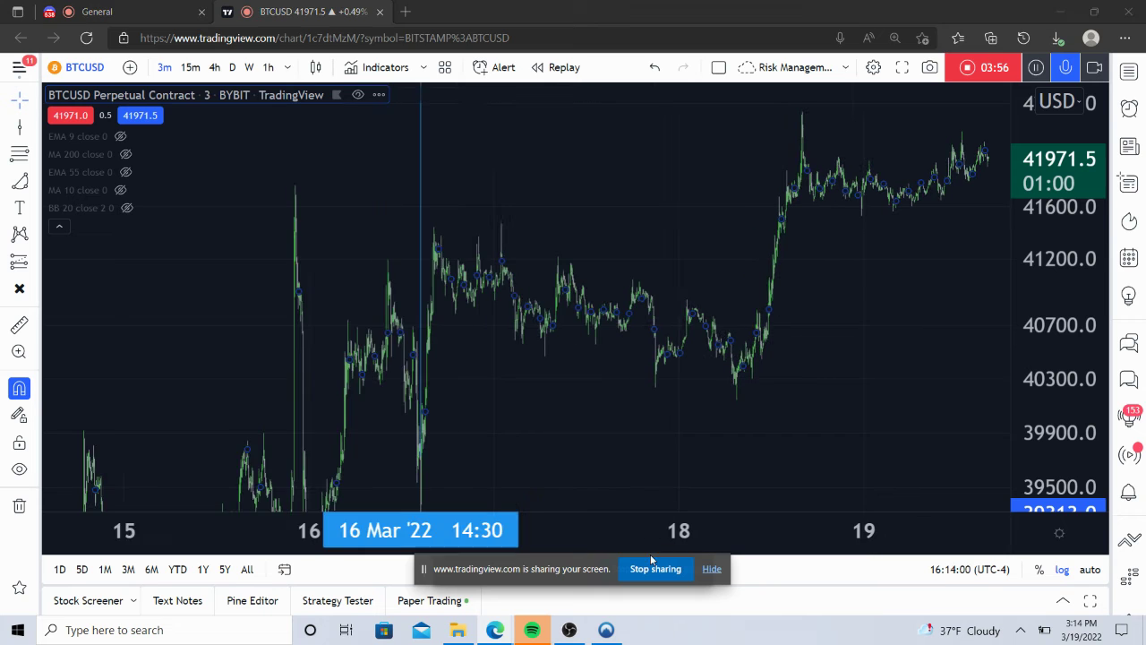
pyautogui.moveTo(594, 409); pyautogui.dragTo(478, 421)
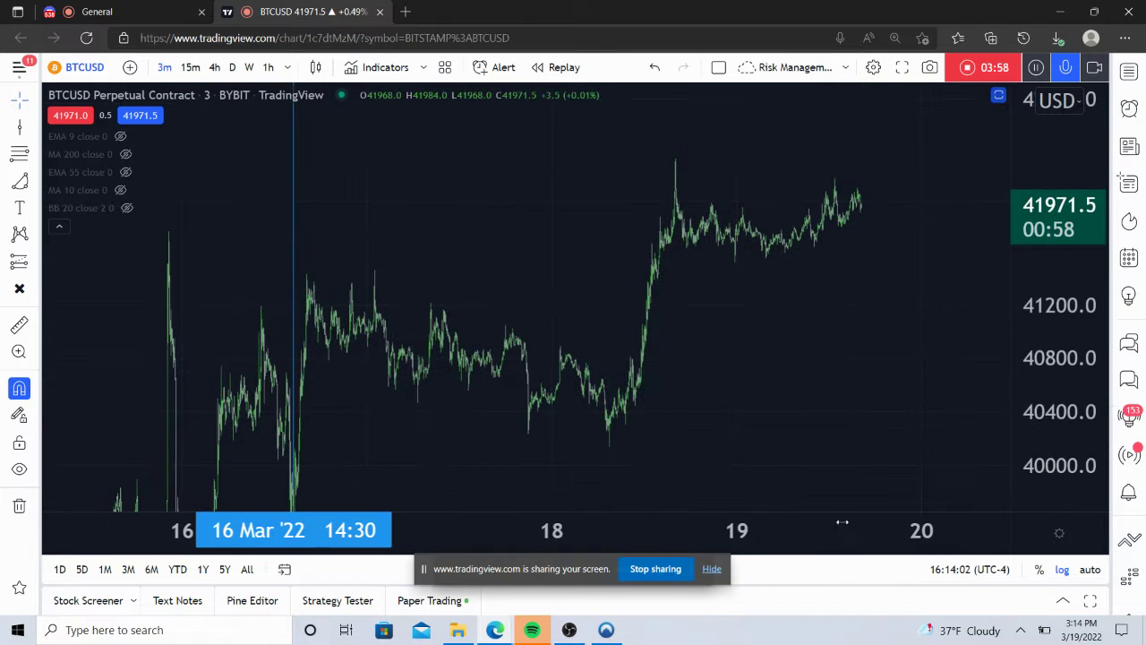
pyautogui.moveTo(836, 529); pyautogui.dragTo(752, 529)
pyautogui.moveTo(743, 398); pyautogui.dragTo(940, 318)
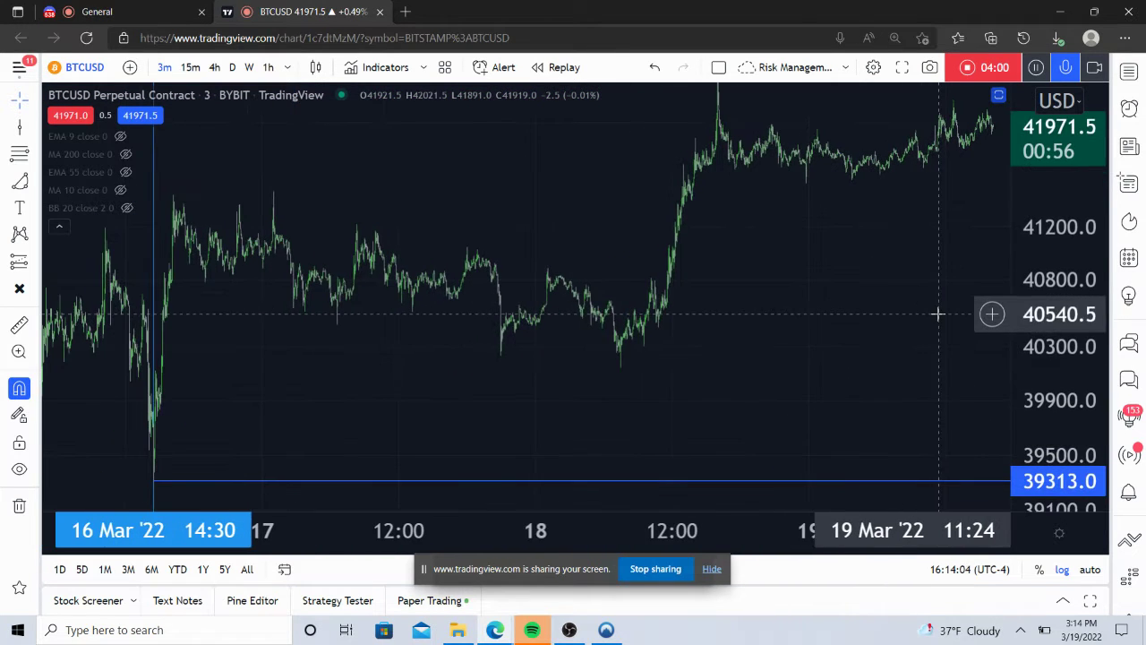
pyautogui.hscroll(-3, 609, 514)
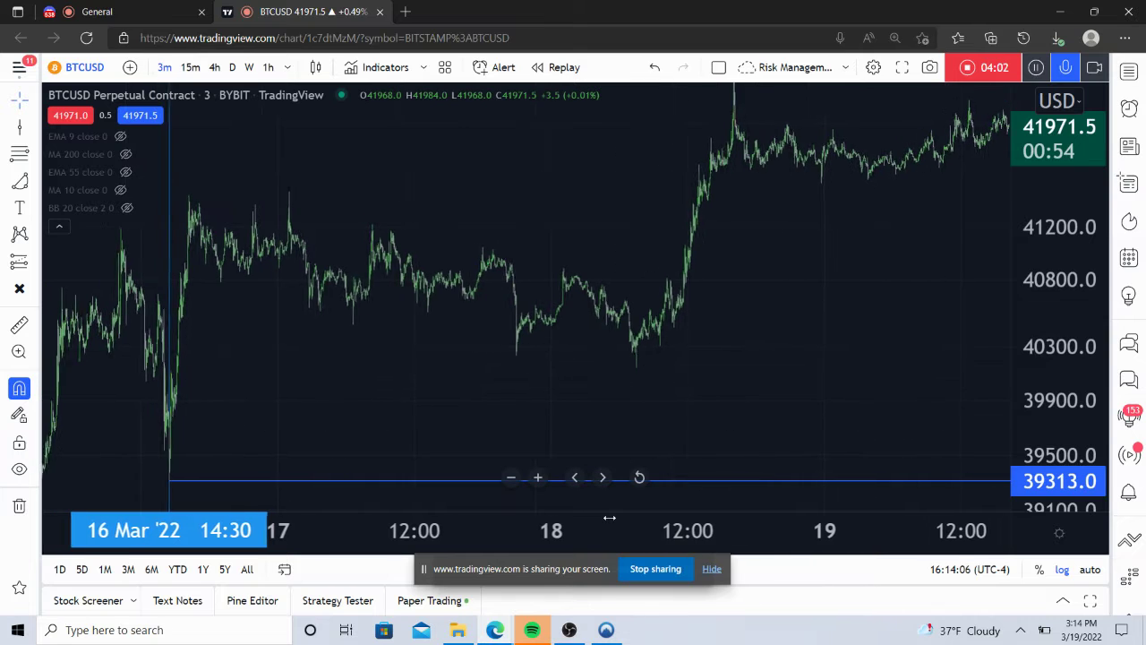
pyautogui.scroll(-3, 599, 531)
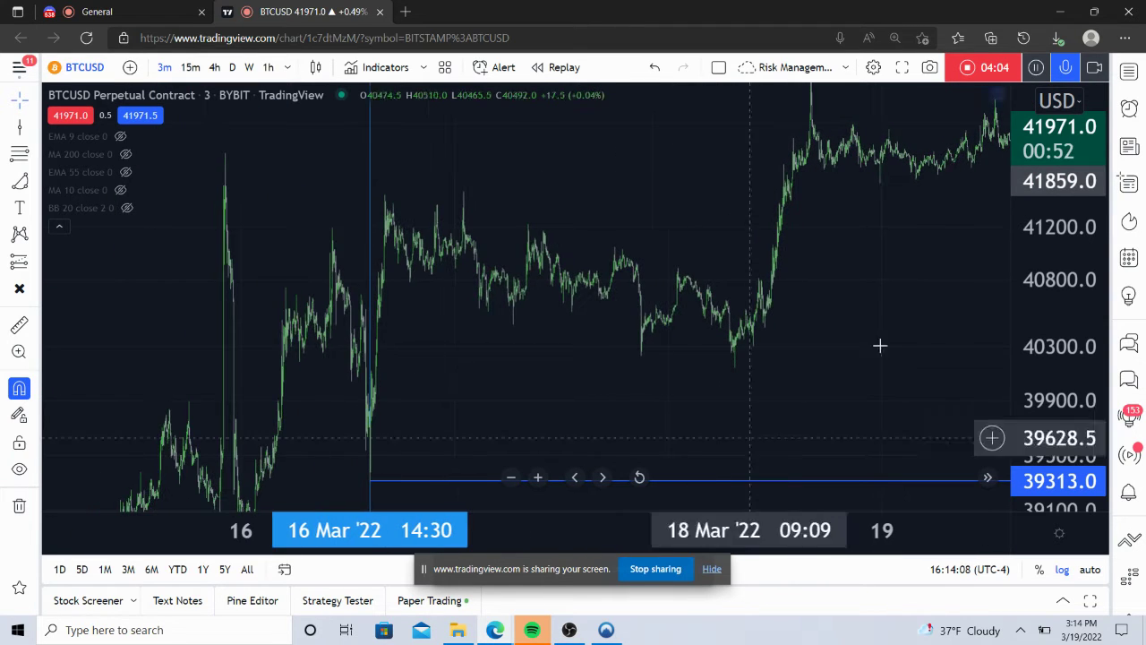
# Step: Draw a horizontal ray from the 18 March 07:30 swing low at 40140
pyautogui.moveTo(898, 325); pyautogui.dragTo(767, 350)
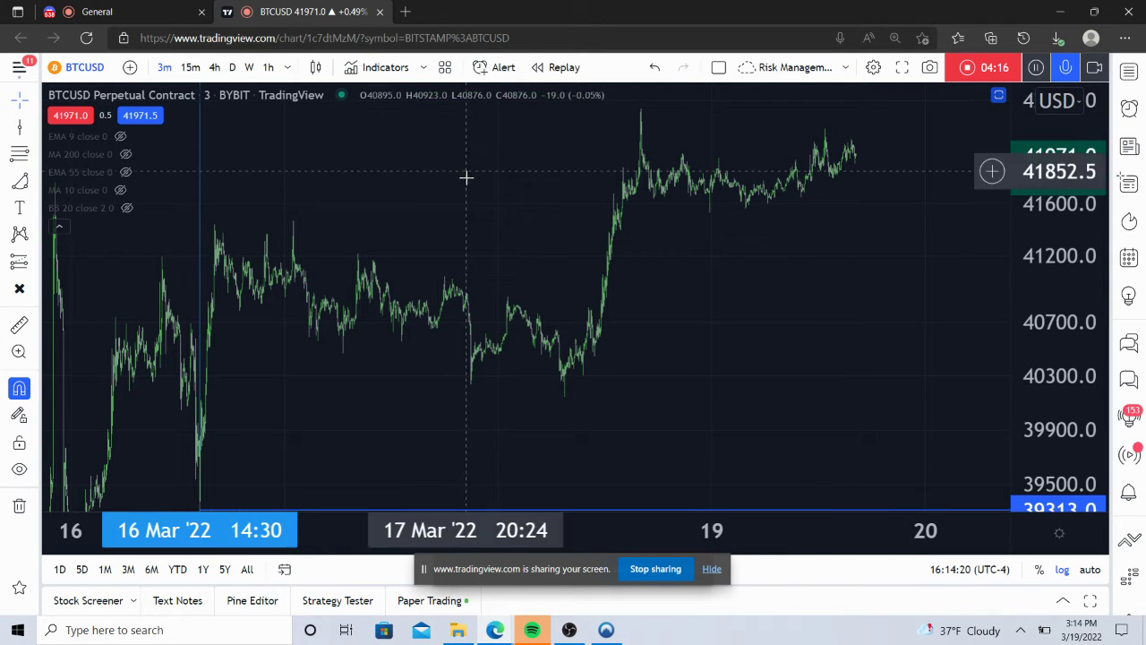
pyautogui.moveTo(793, 297); pyautogui.dragTo(774, 336)
pyautogui.scroll(5, 774, 336)
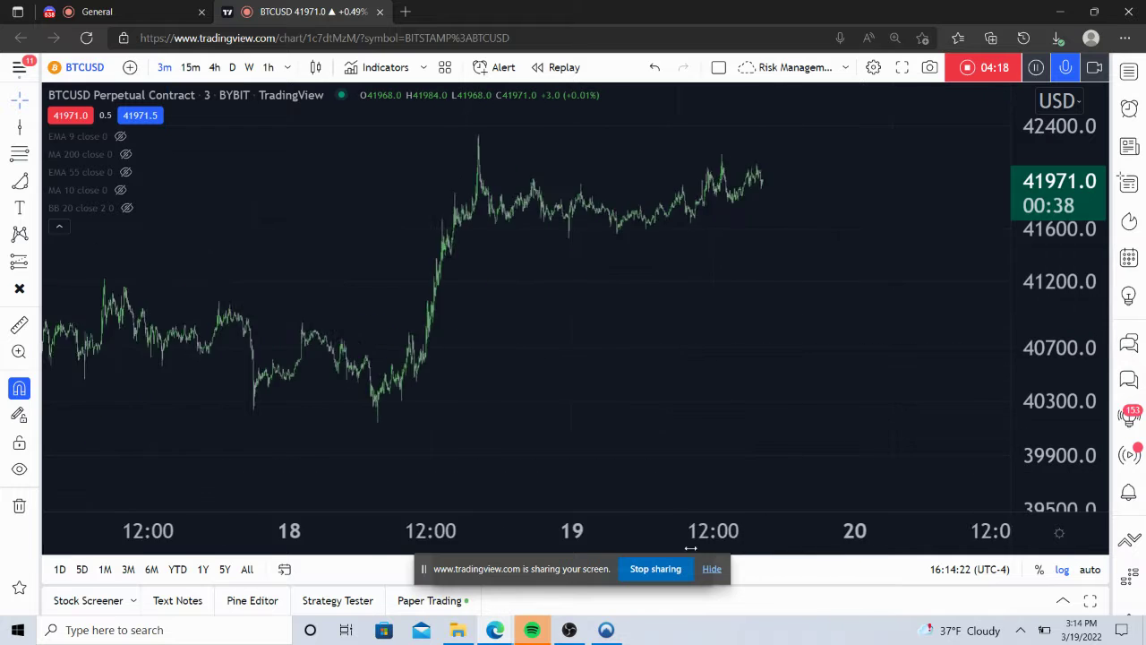
pyautogui.moveTo(704, 263); pyautogui.dragTo(873, 373)
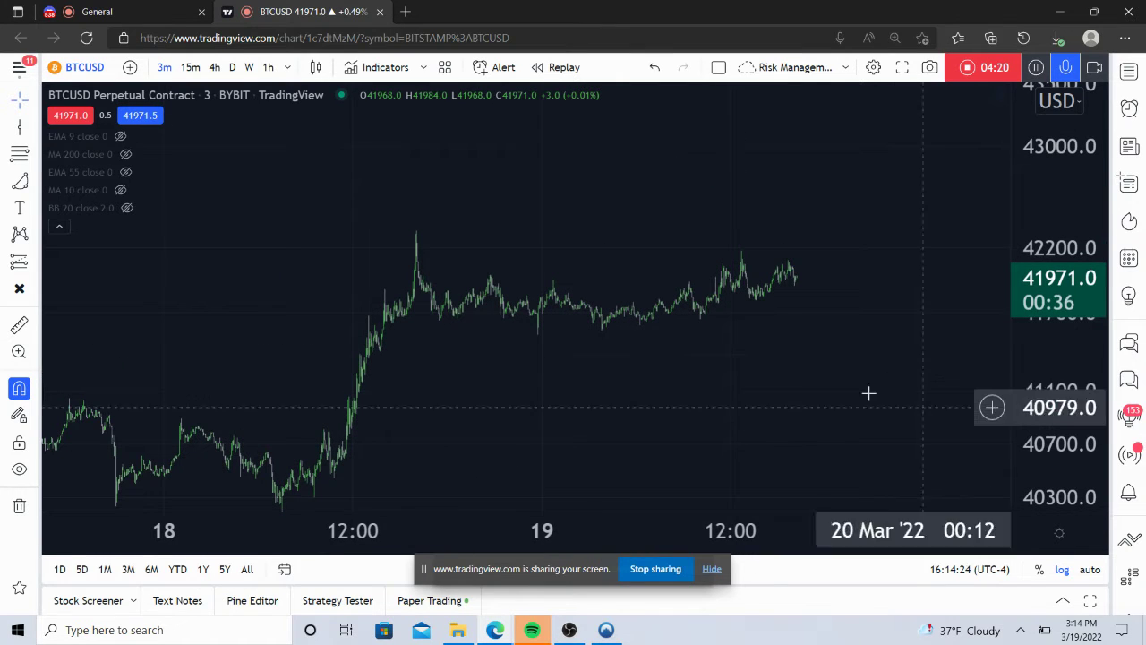
pyautogui.moveTo(578, 348); pyautogui.dragTo(701, 233)
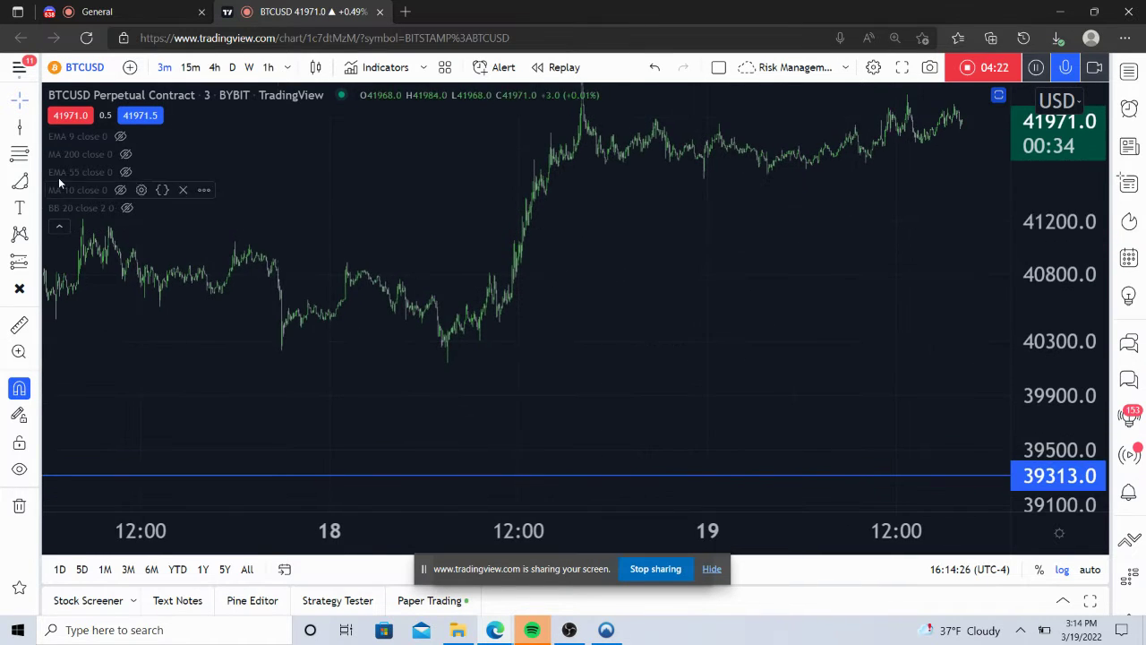
pyautogui.click(37, 129)
pyautogui.click(85, 340)
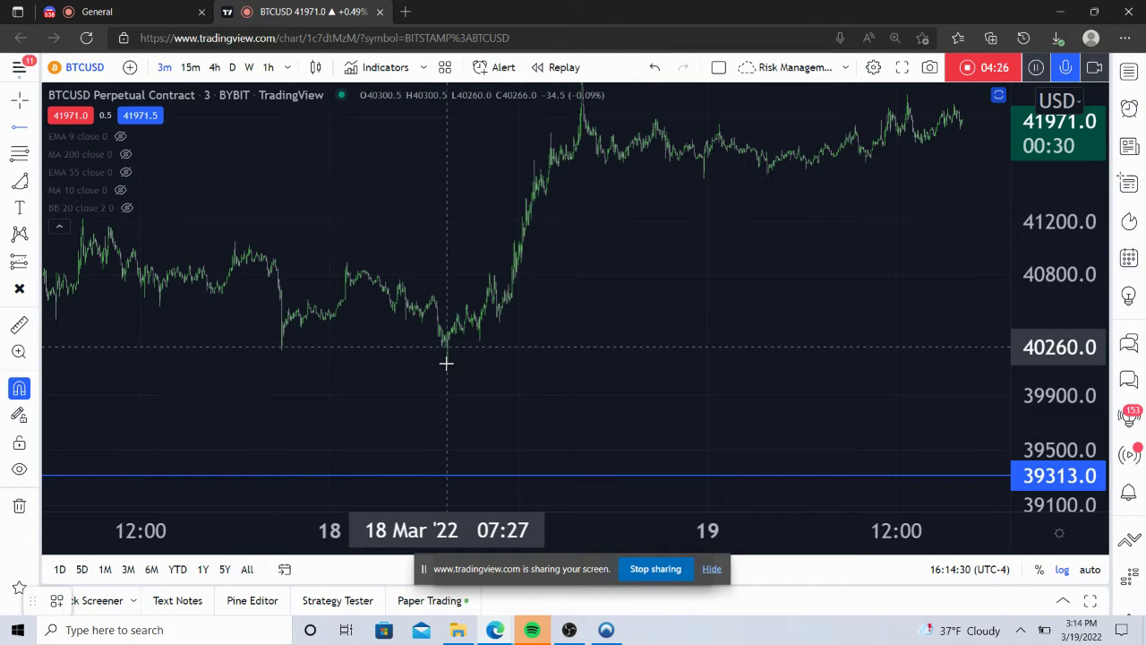
pyautogui.click(448, 363)
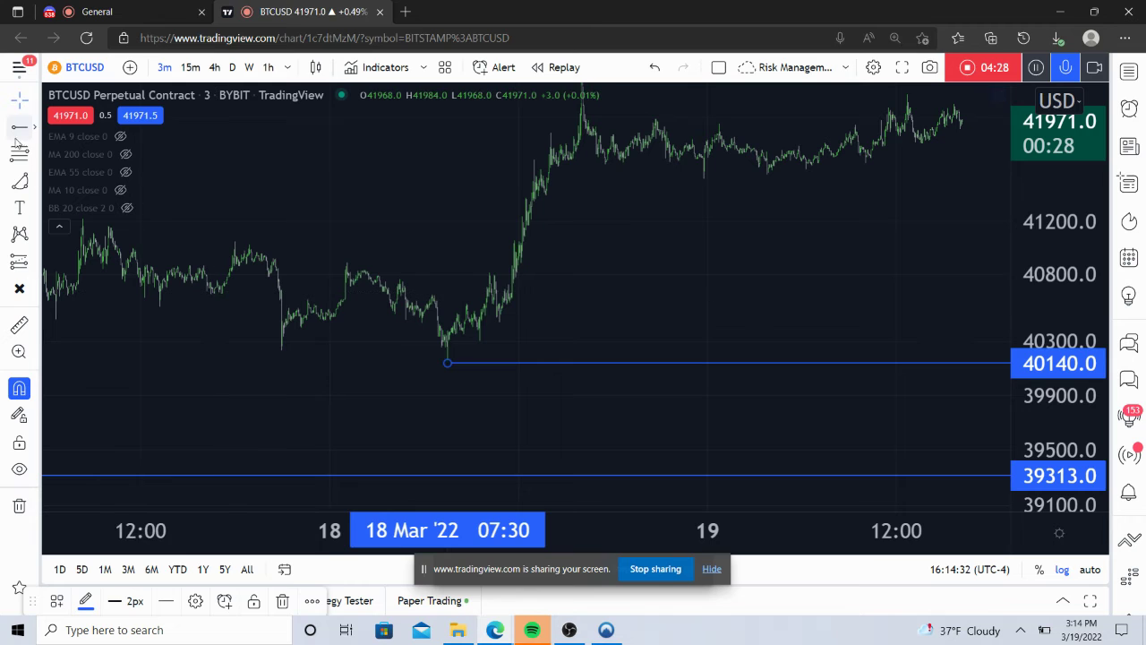
# Step: Add a second horizontal ray at the swing low near midnight on 18 March, placed at 41530.5
pyautogui.click(631, 164)
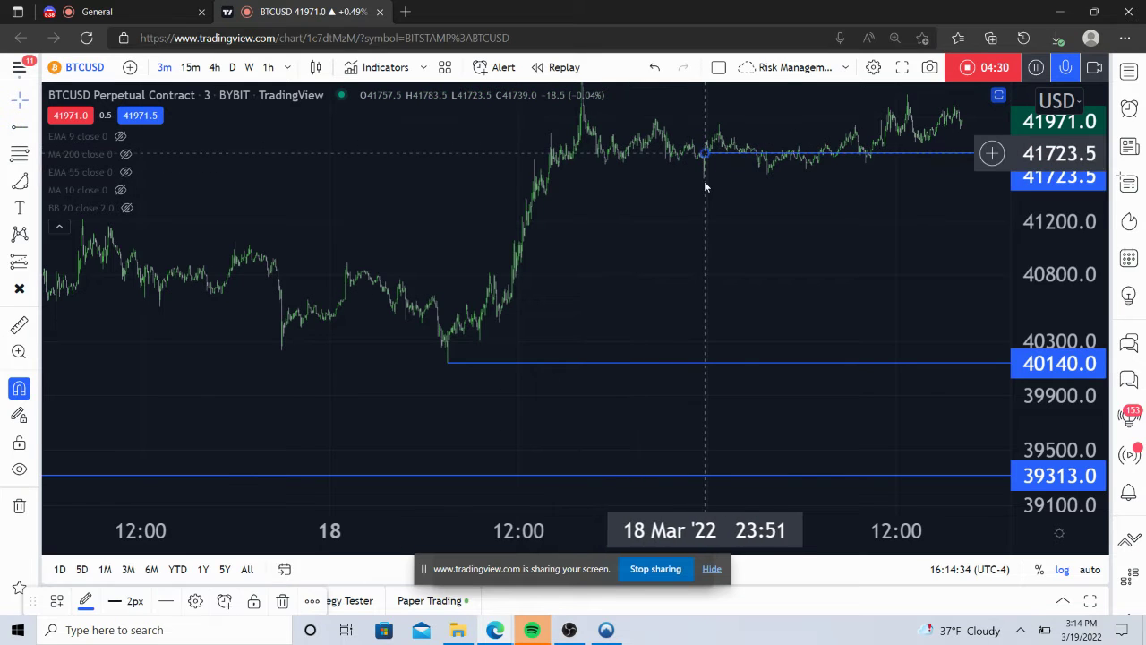
pyautogui.moveTo(714, 161); pyautogui.dragTo(713, 171)
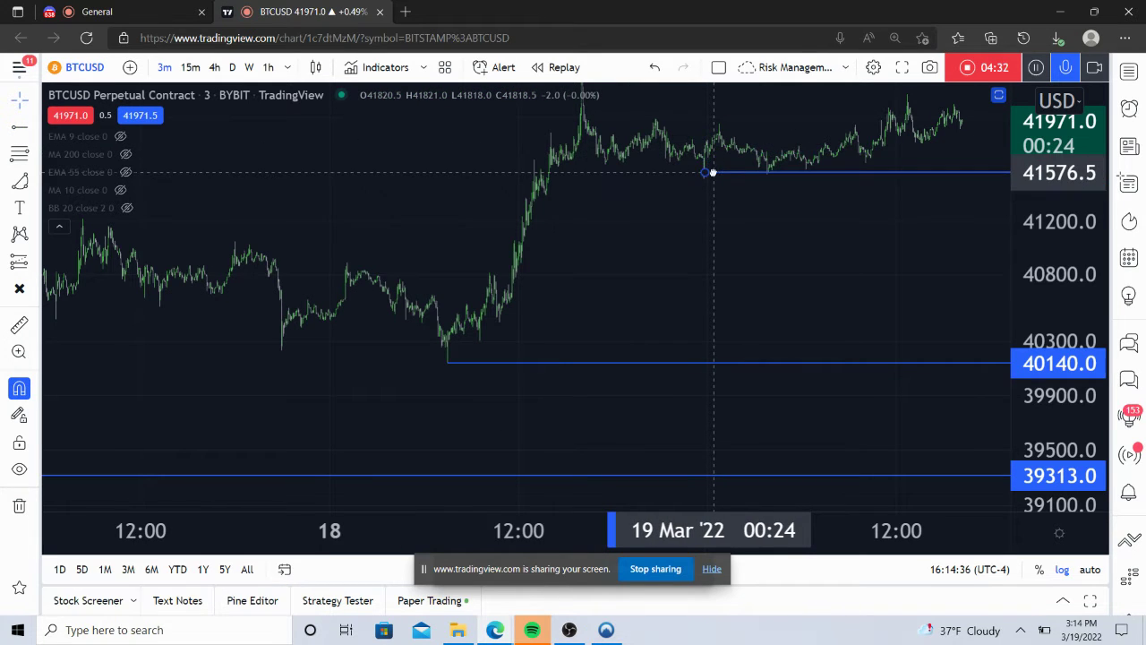
# Step: Move the upper horizontal ray to the next higher low, at 03:39 on 19 March and a price of 41556
pyautogui.moveTo(783, 220); pyautogui.dragTo(657, 271)
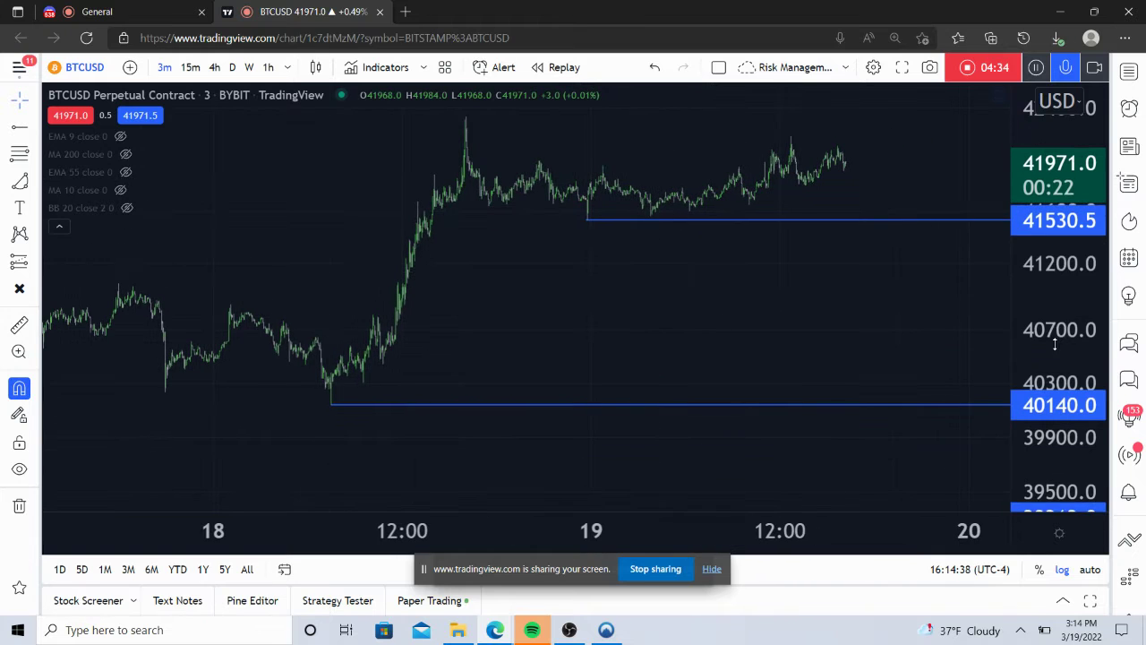
pyautogui.moveTo(1057, 345); pyautogui.dragTo(807, 410)
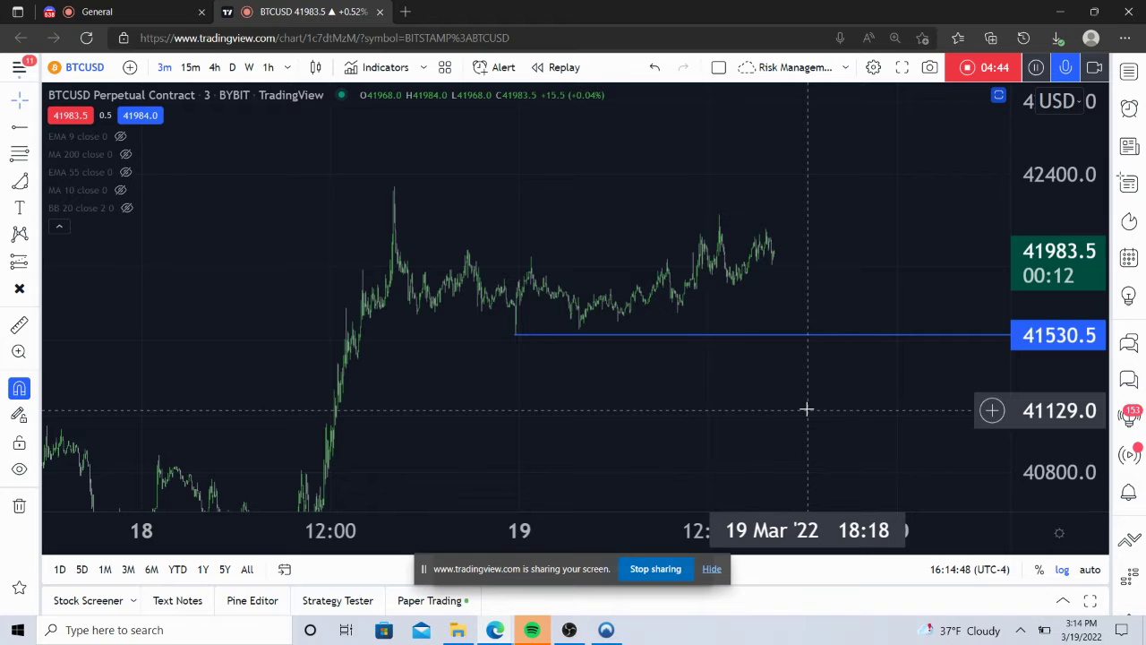
pyautogui.moveTo(1080, 376); pyautogui.dragTo(1070, 205)
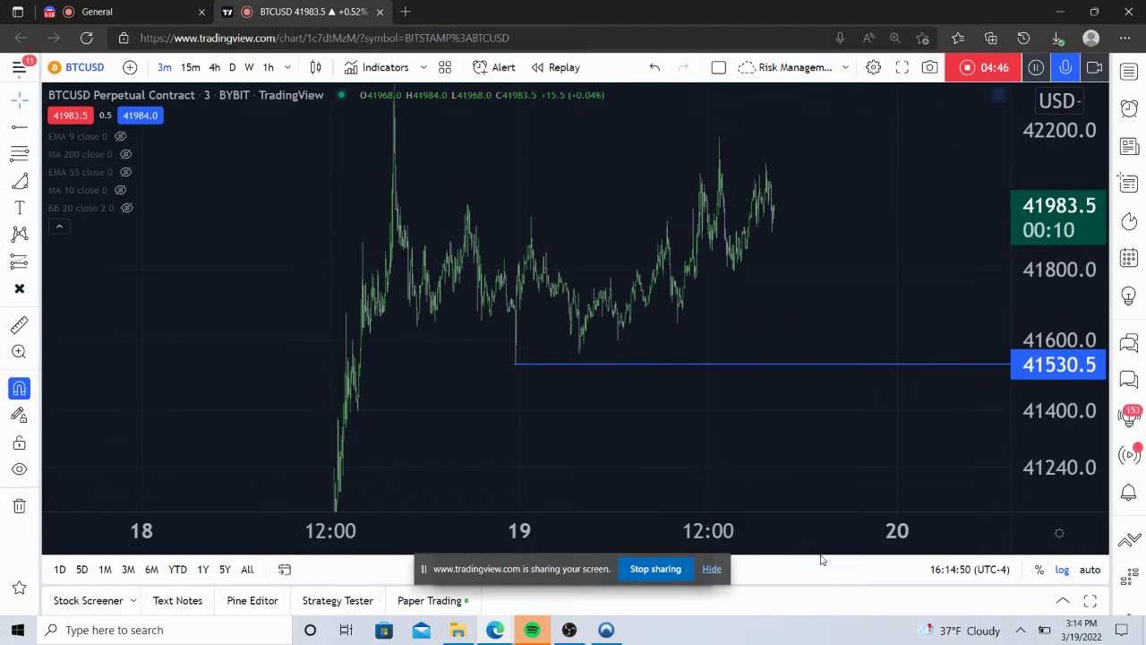
pyautogui.moveTo(817, 542); pyautogui.dragTo(913, 542)
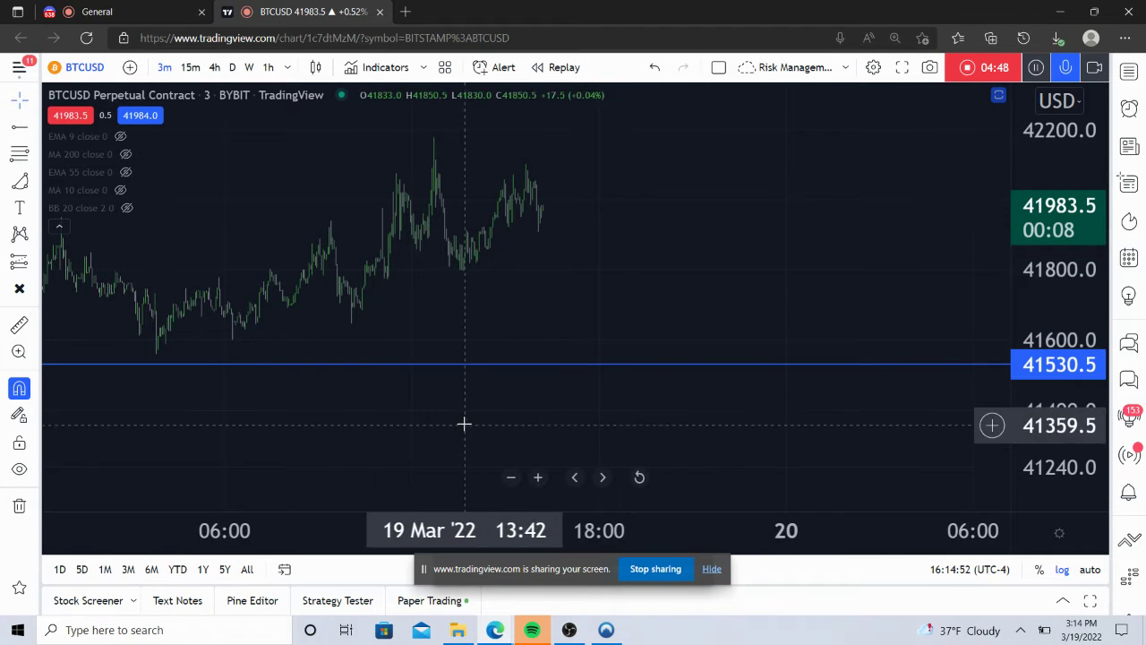
pyautogui.moveTo(545, 395); pyautogui.dragTo(840, 422)
pyautogui.moveTo(850, 529)
pyautogui.mouseDown()
pyautogui.moveTo(895, 528)
pyautogui.moveTo(854, 517)
pyautogui.mouseUp()
pyautogui.moveTo(730, 295); pyautogui.dragTo(660, 302)
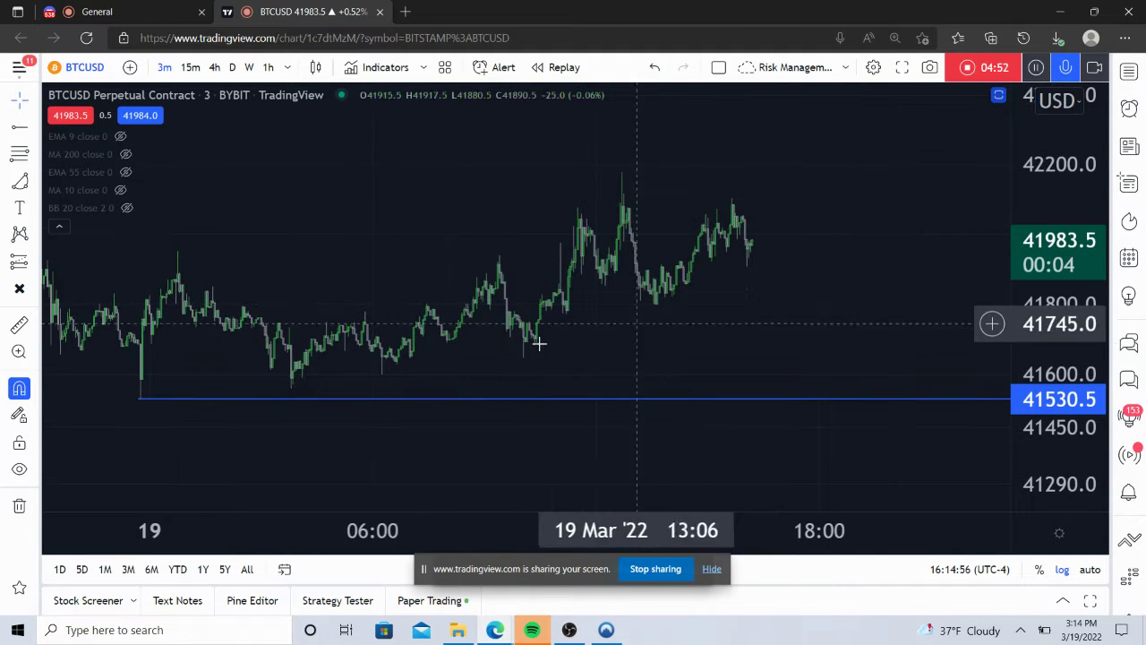
pyautogui.moveTo(325, 399); pyautogui.dragTo(474, 390)
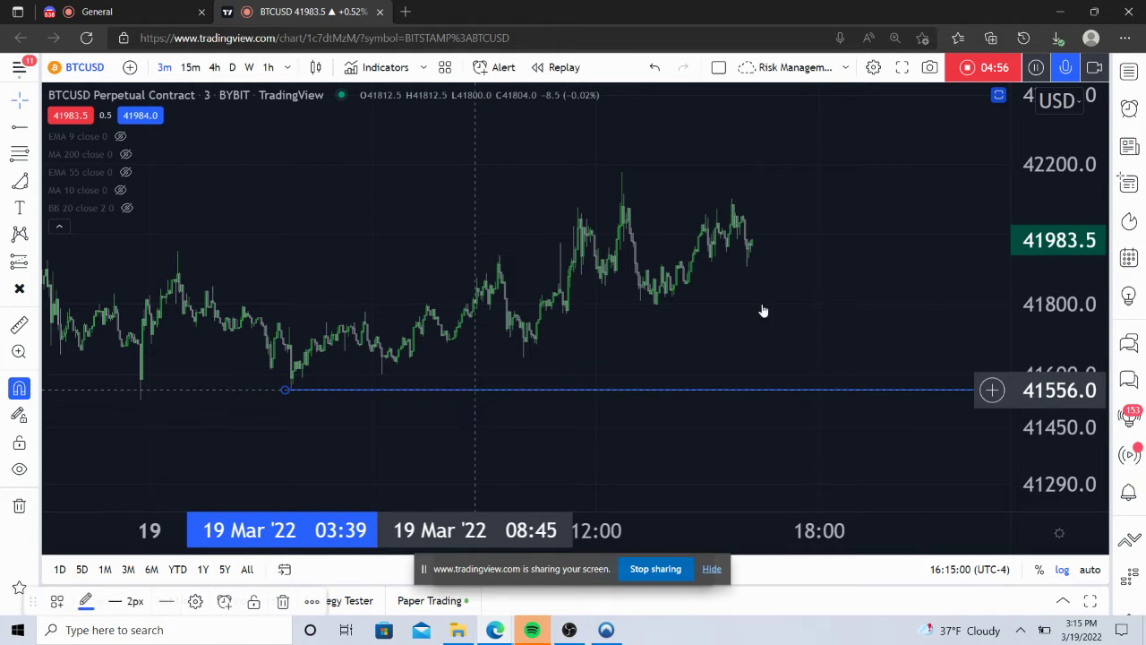
# Step: Examine the 3-minute price swings before and after the 41556 ray, from 18 March midday to the latest 19 March candles
pyautogui.moveTo(763, 311); pyautogui.dragTo(742, 340)
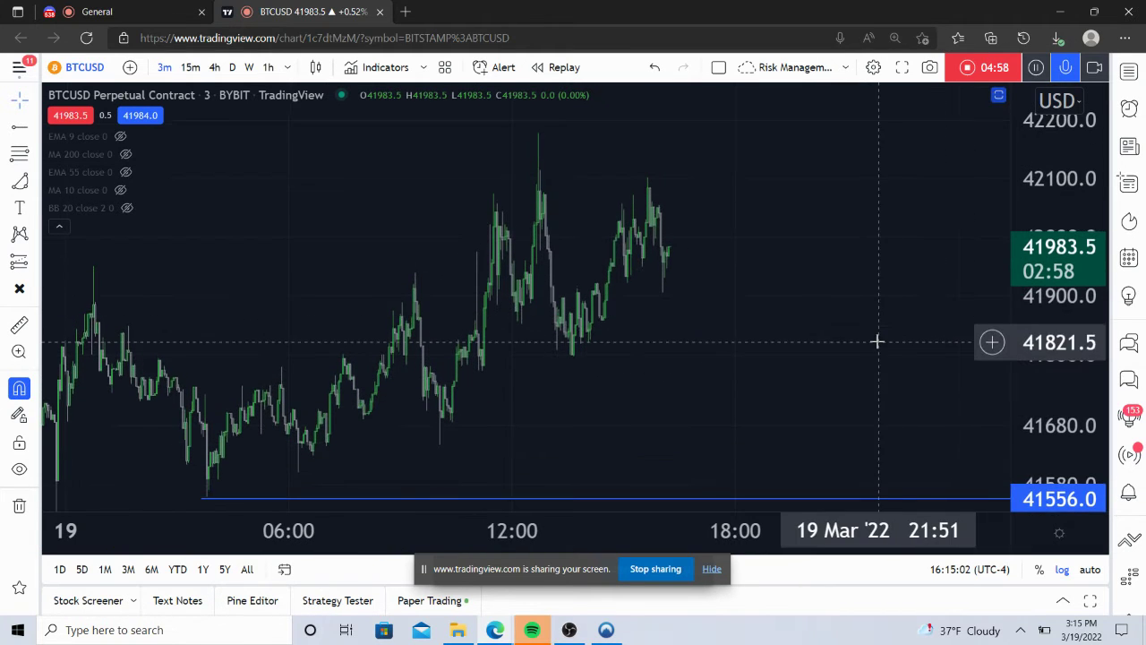
pyautogui.moveTo(876, 341); pyautogui.dragTo(919, 334)
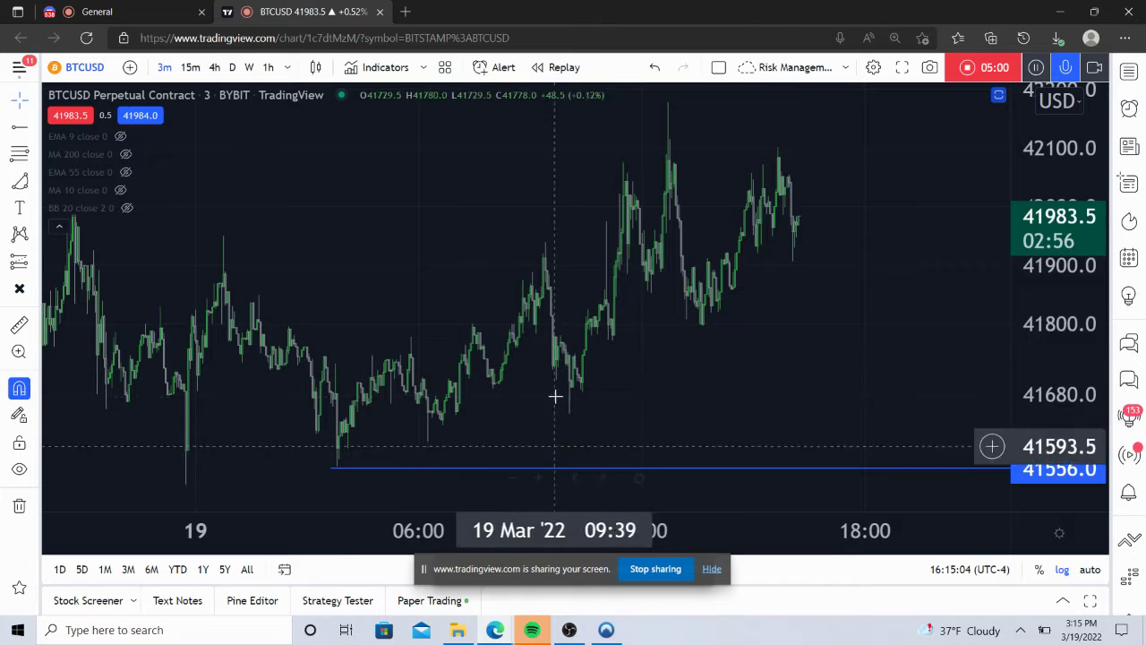
pyautogui.moveTo(414, 278); pyautogui.dragTo(619, 263)
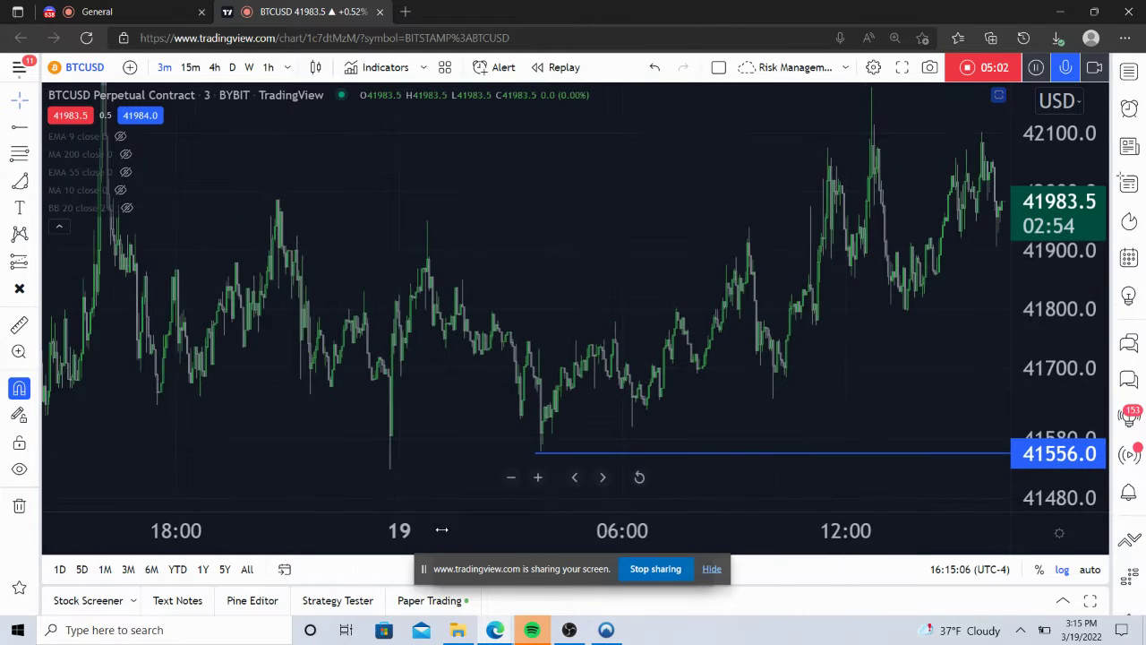
pyautogui.moveTo(441, 529); pyautogui.dragTo(550, 427)
pyautogui.moveTo(545, 228); pyautogui.dragTo(491, 330)
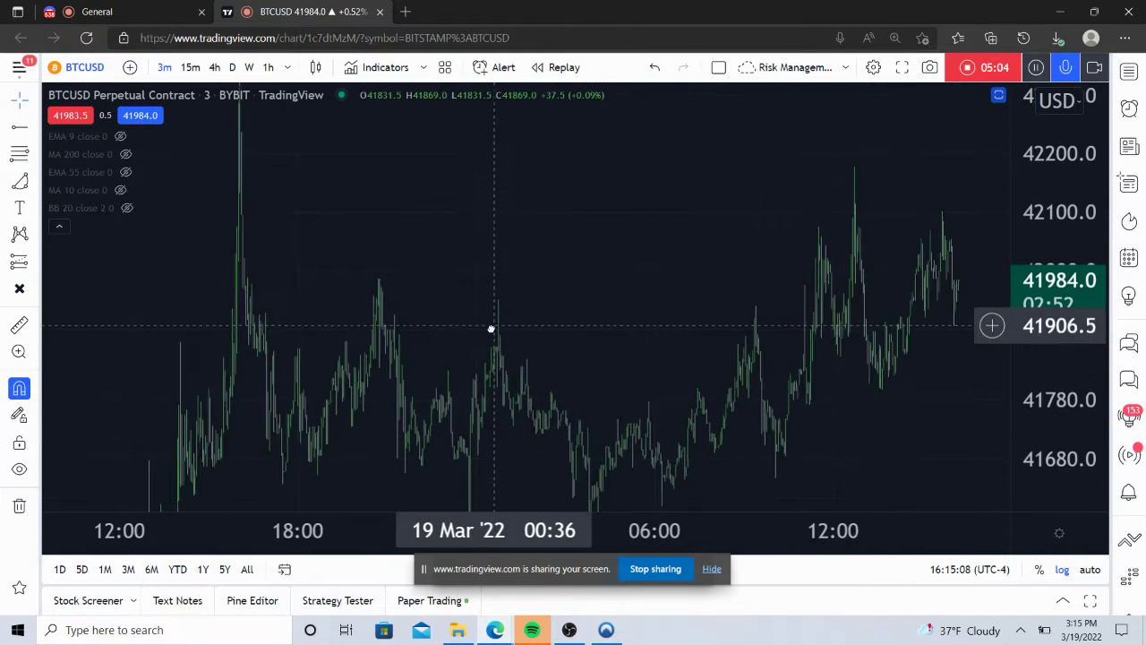
pyautogui.moveTo(1051, 215); pyautogui.dragTo(1038, 341)
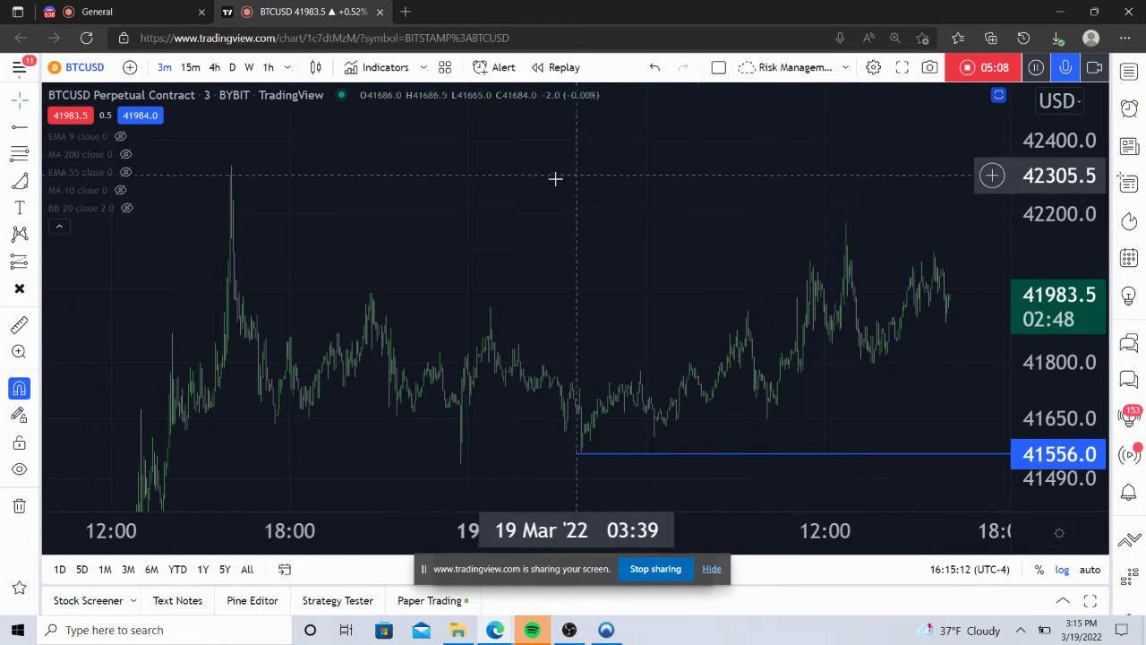
pyautogui.scroll(2, 608, 240)
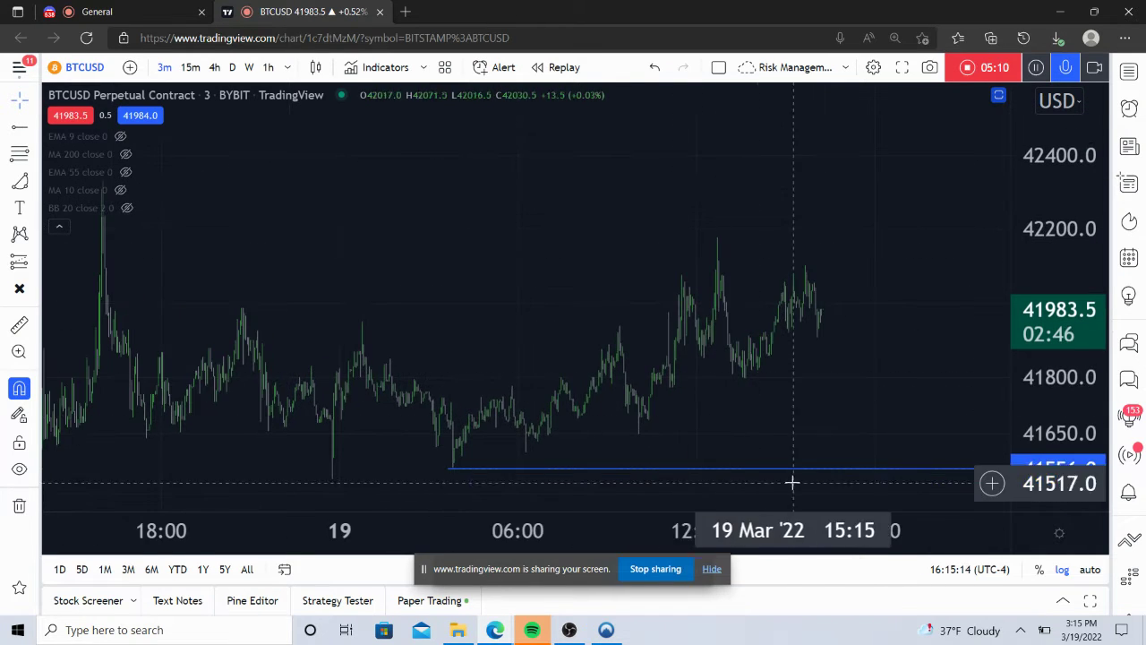
pyautogui.scroll(3, 685, 532)
pyautogui.moveTo(665, 404); pyautogui.dragTo(859, 350)
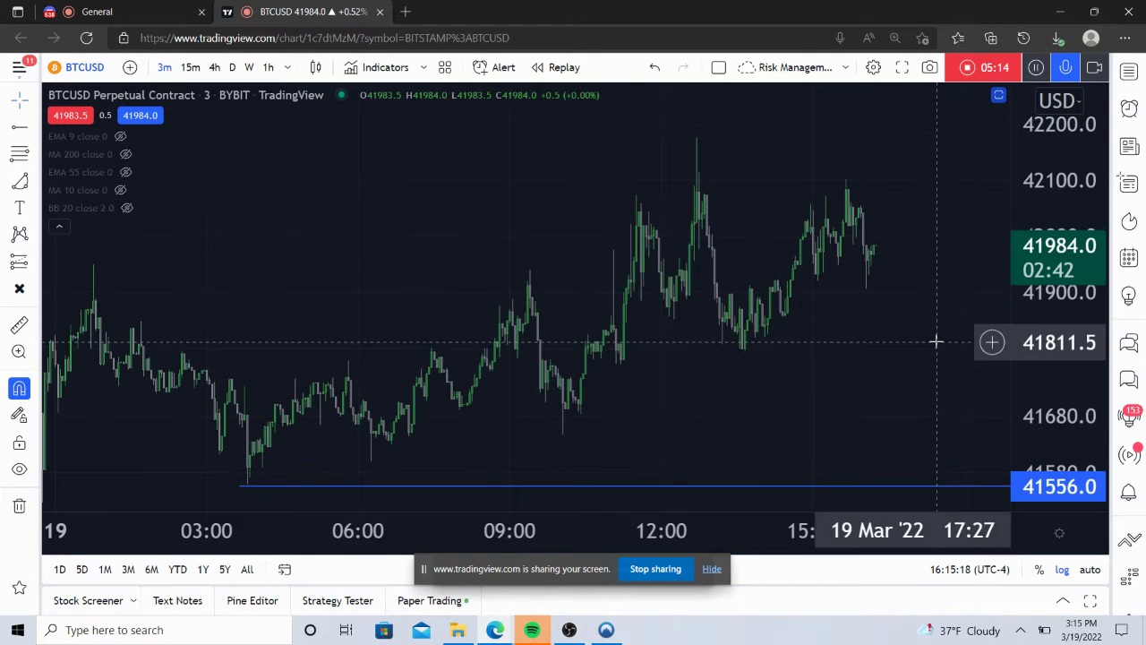
pyautogui.moveTo(664, 374); pyautogui.dragTo(887, 304)
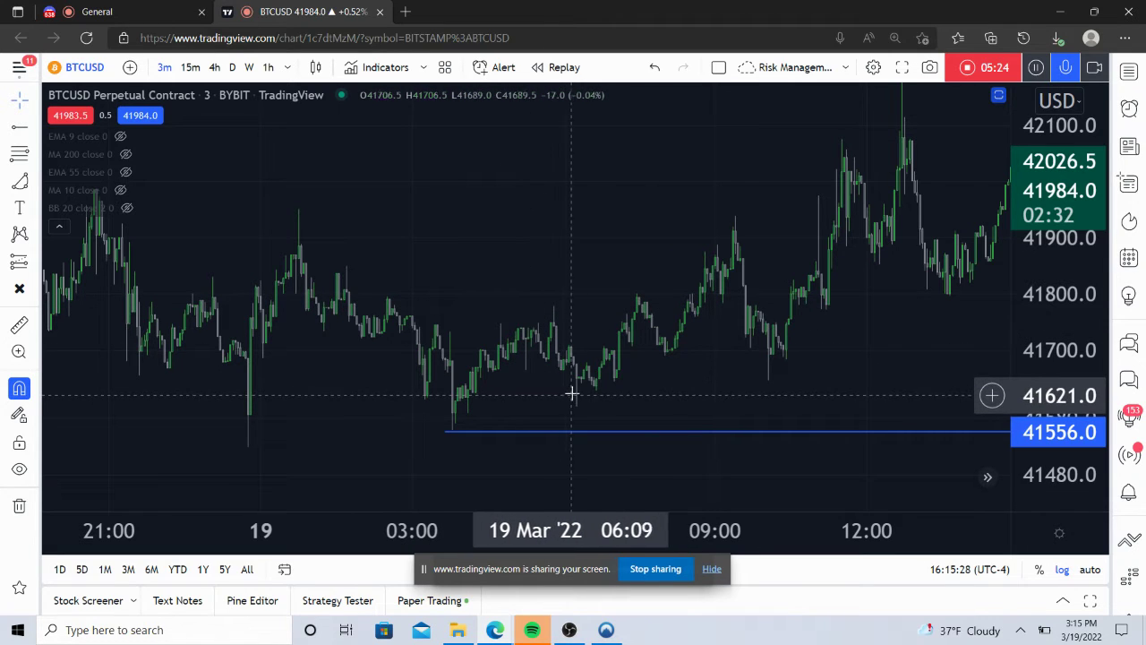
# Step: Draw a Fibonacci retracement from the 19 March swing low at 41559 up to 41775.5 at 06:30
pyautogui.moveTo(617, 401); pyautogui.dragTo(525, 379)
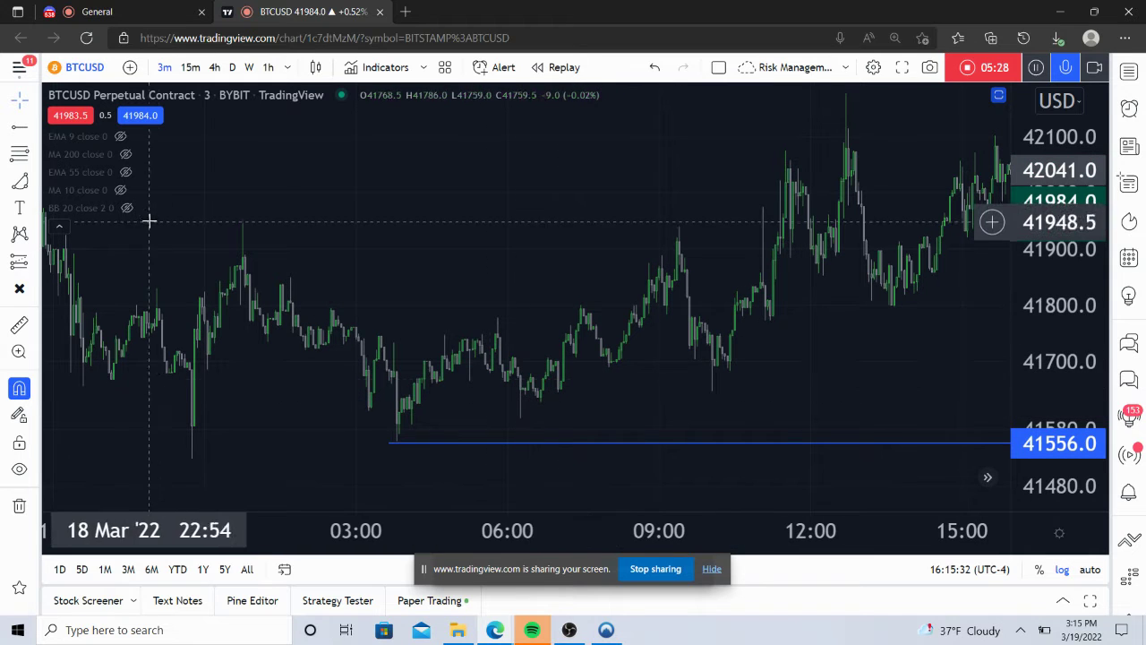
pyautogui.click(19, 152)
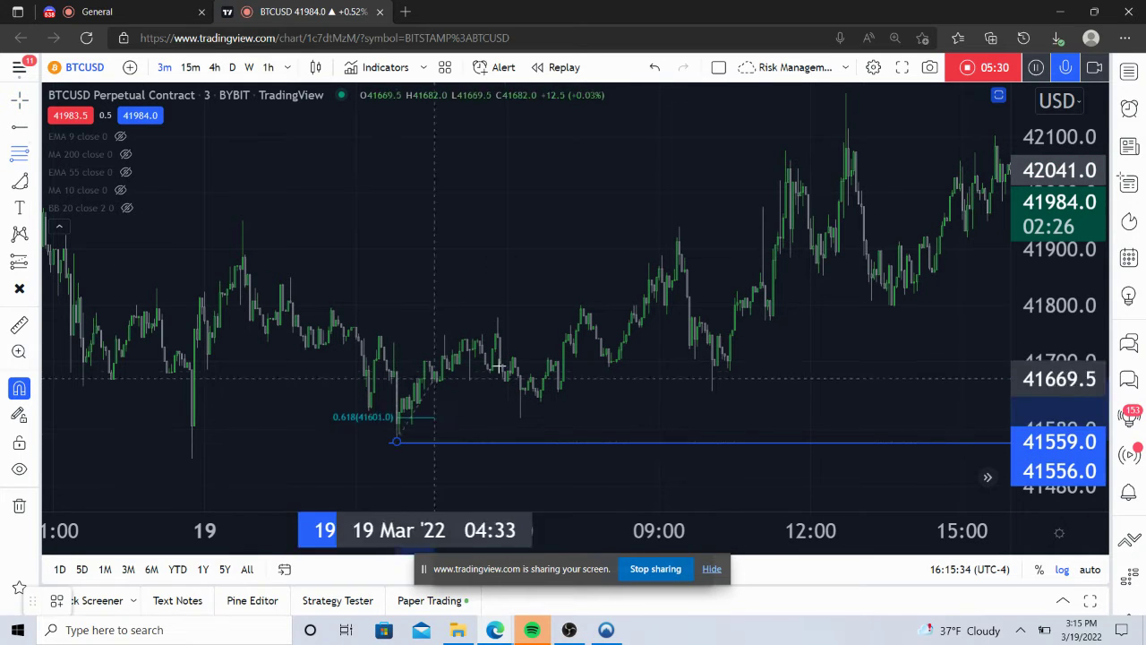
pyautogui.click(533, 318)
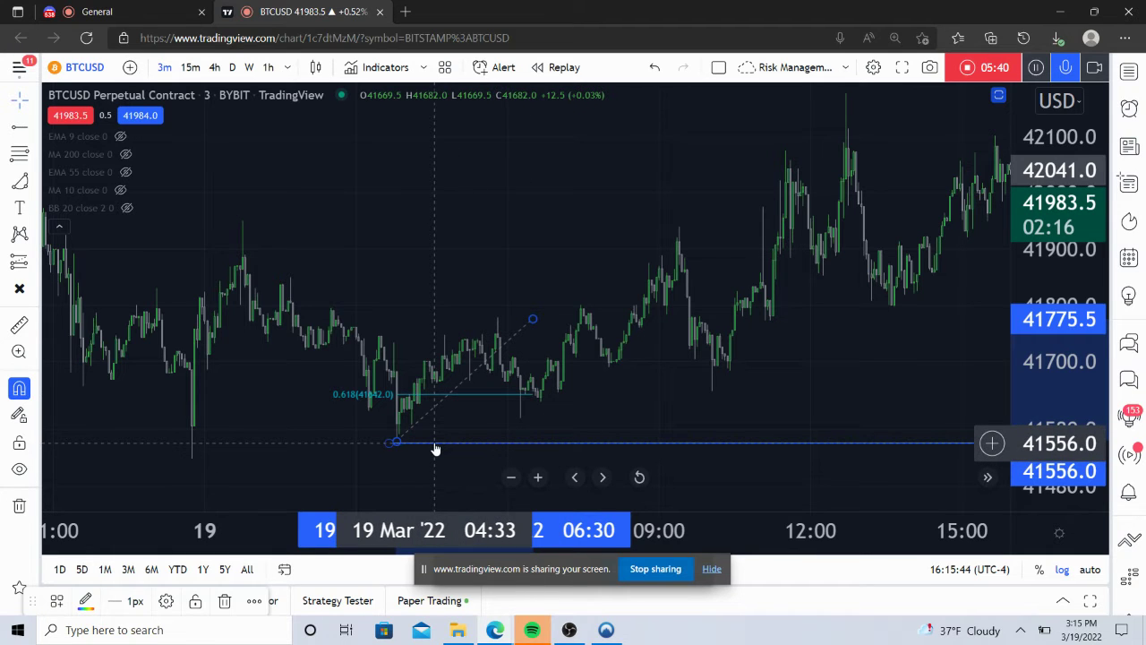
# Step: Switch the chart to the 15-minute timeframe and show the price action from the 16 March 14:30 line to the latest candles
pyautogui.moveTo(279, 445); pyautogui.dragTo(409, 314)
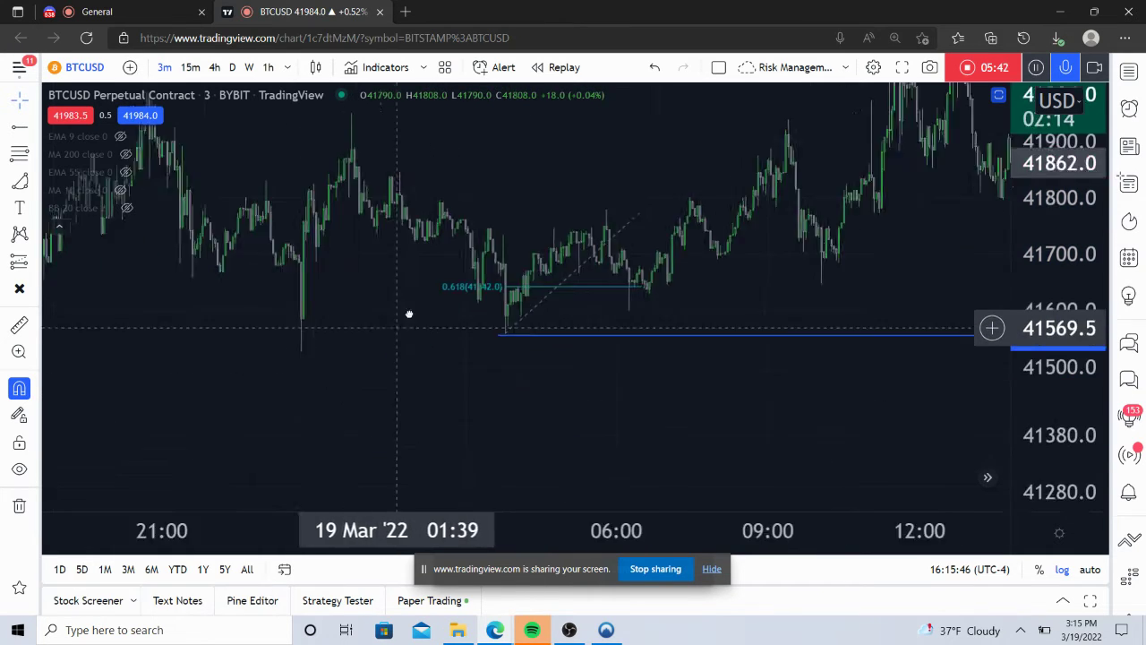
pyautogui.scroll(-3, 327, 531)
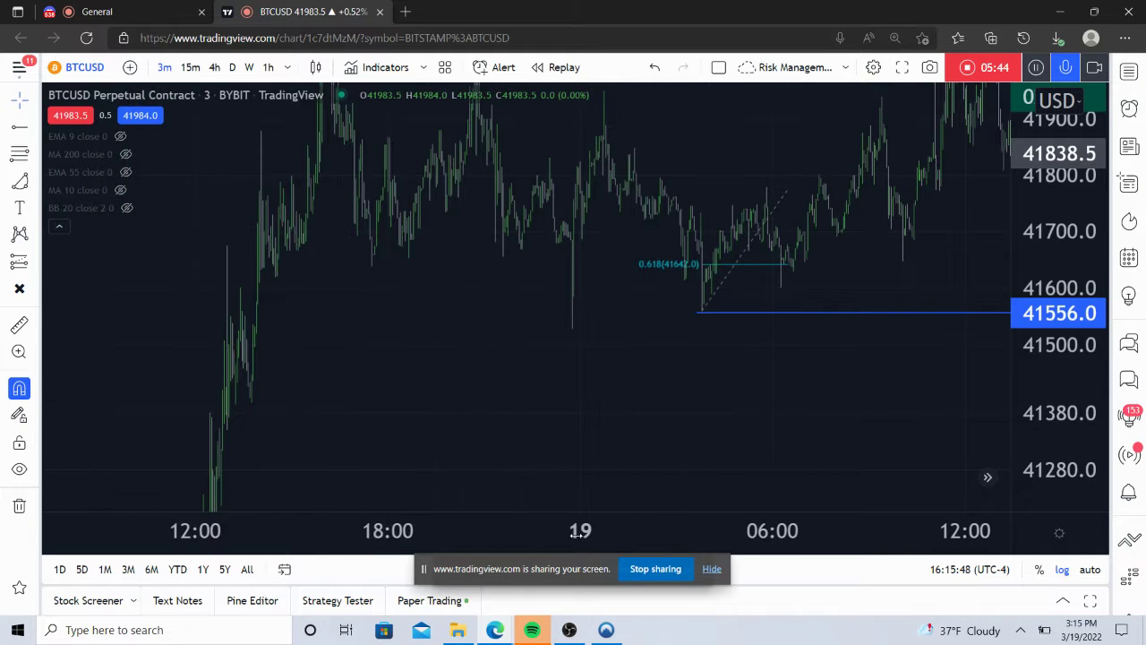
pyautogui.moveTo(1061, 152); pyautogui.dragTo(1061, 219)
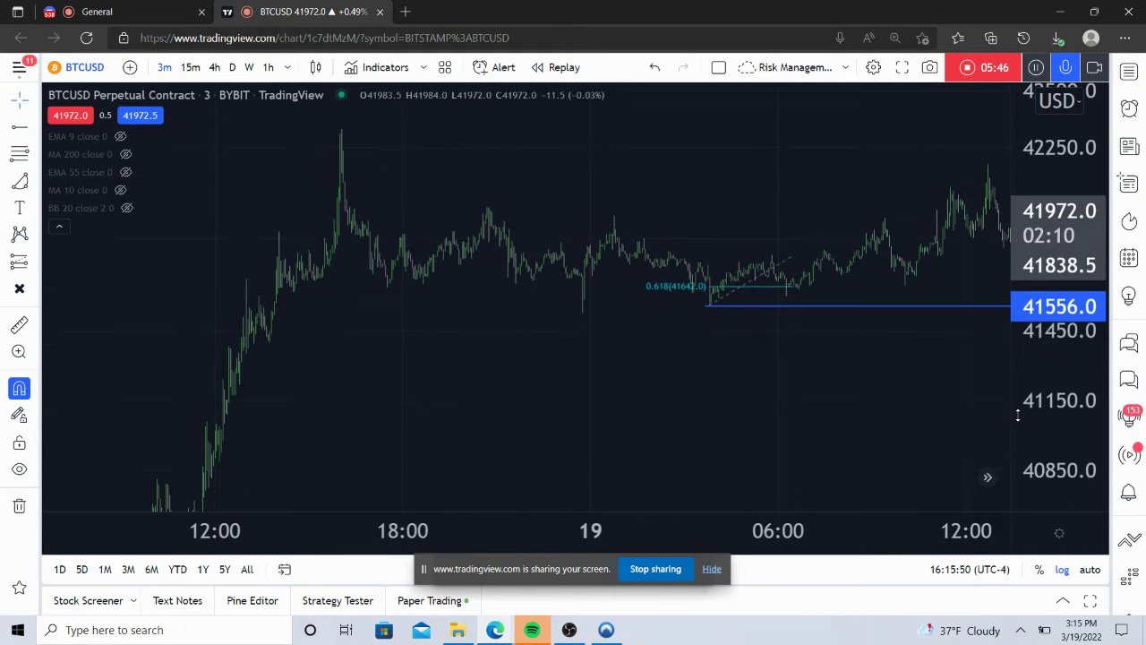
pyautogui.moveTo(818, 414); pyautogui.dragTo(684, 397)
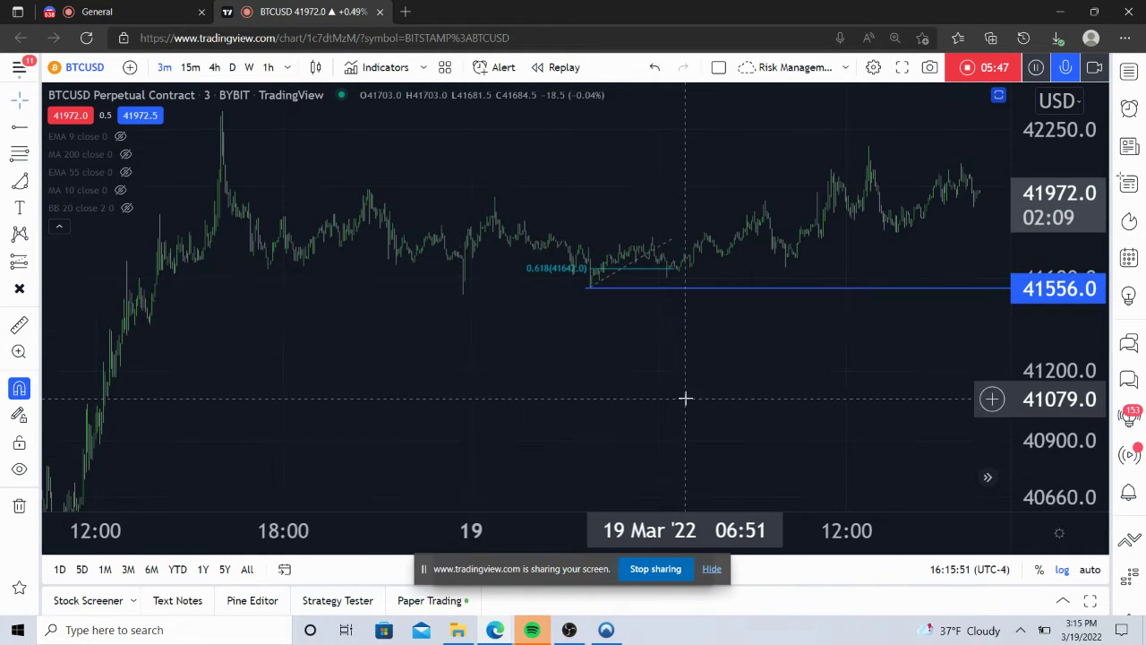
pyautogui.click(189, 67)
pyautogui.moveTo(531, 271); pyautogui.dragTo(411, 355)
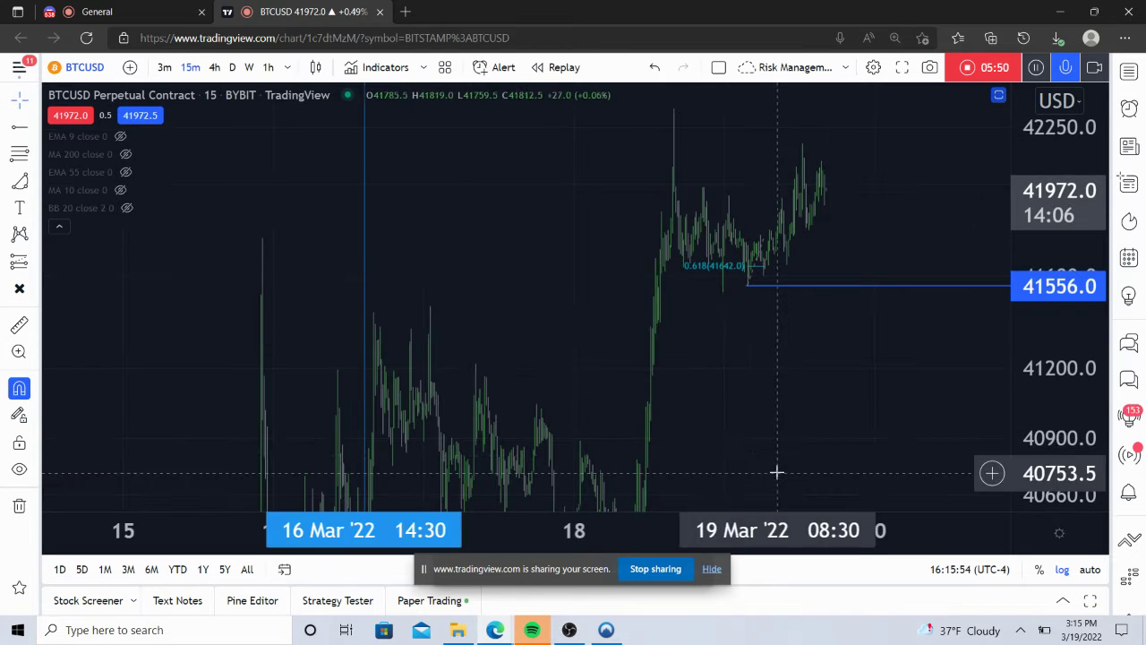
pyautogui.moveTo(741, 544); pyautogui.dragTo(537, 537)
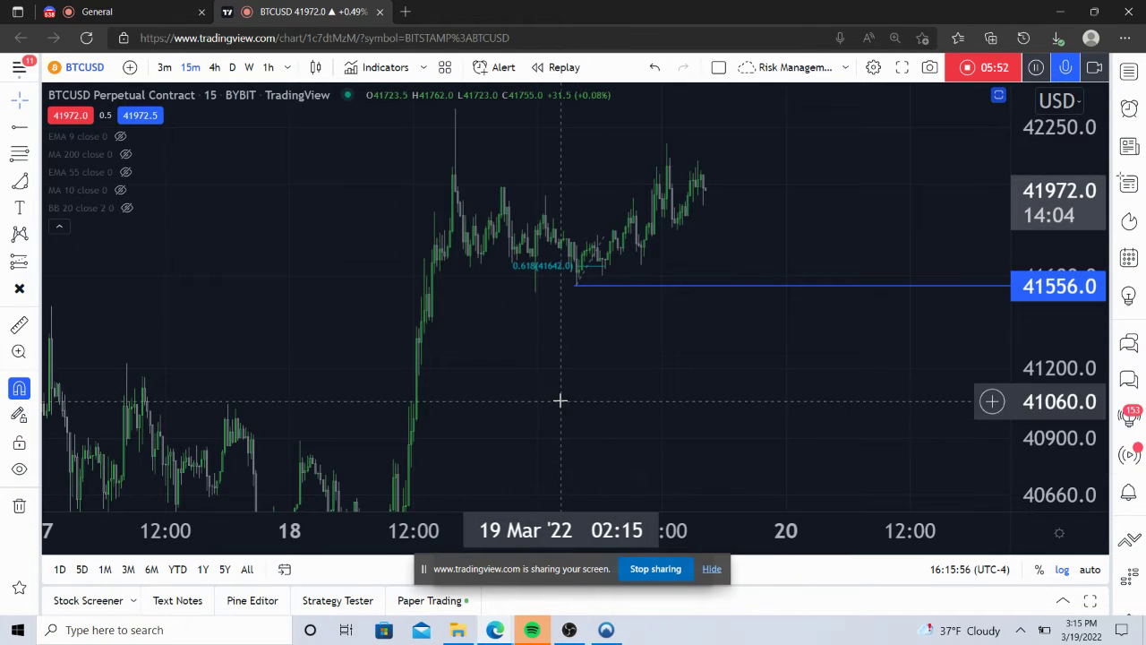
pyautogui.moveTo(558, 399); pyautogui.dragTo(723, 320)
pyautogui.moveTo(1068, 152); pyautogui.dragTo(1067, 192)
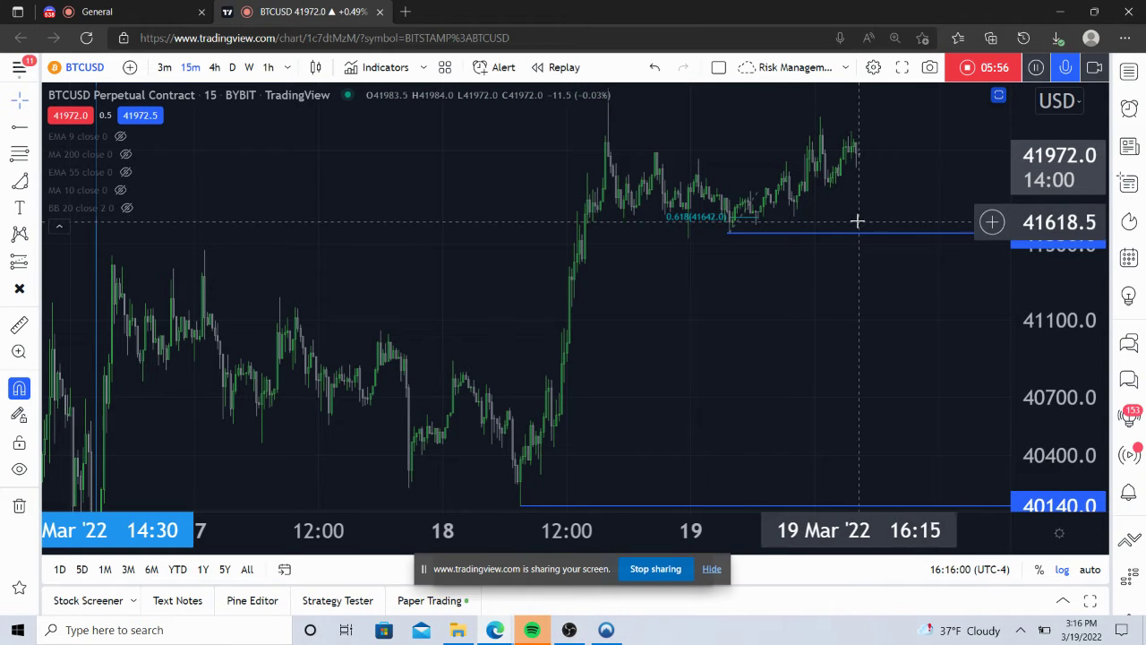
# Step: Draw horizontal rays from the 18 March 01:00 high at 40890 and from the swing high after the 40140 low at 40811.5
pyautogui.moveTo(724, 342); pyautogui.dragTo(542, 358)
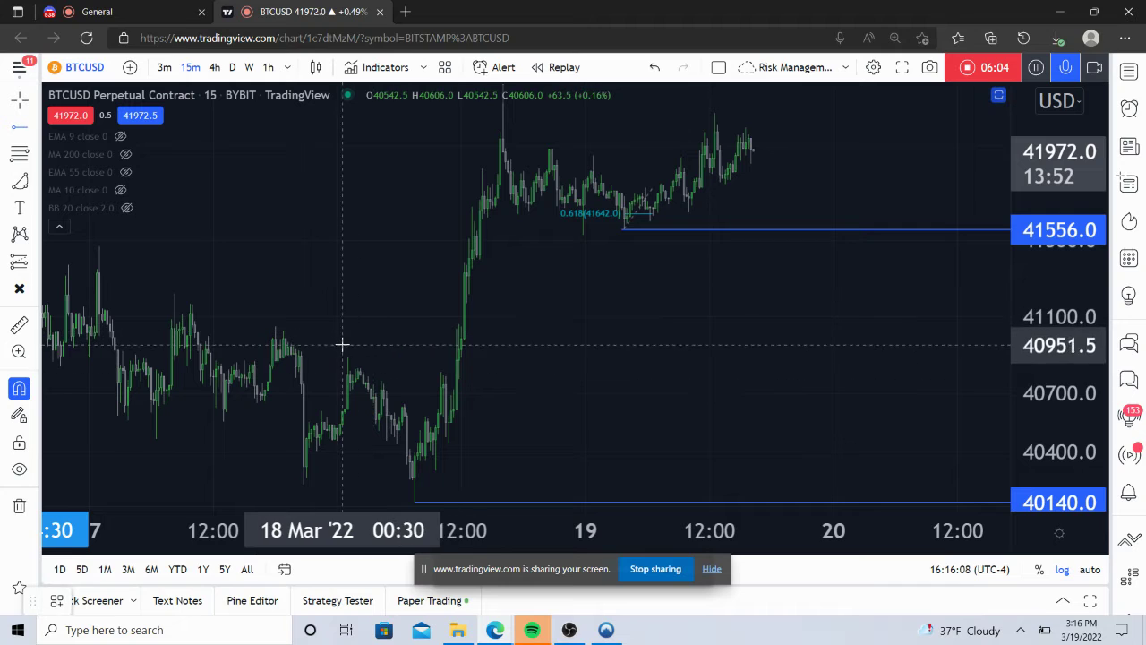
pyautogui.click(348, 355)
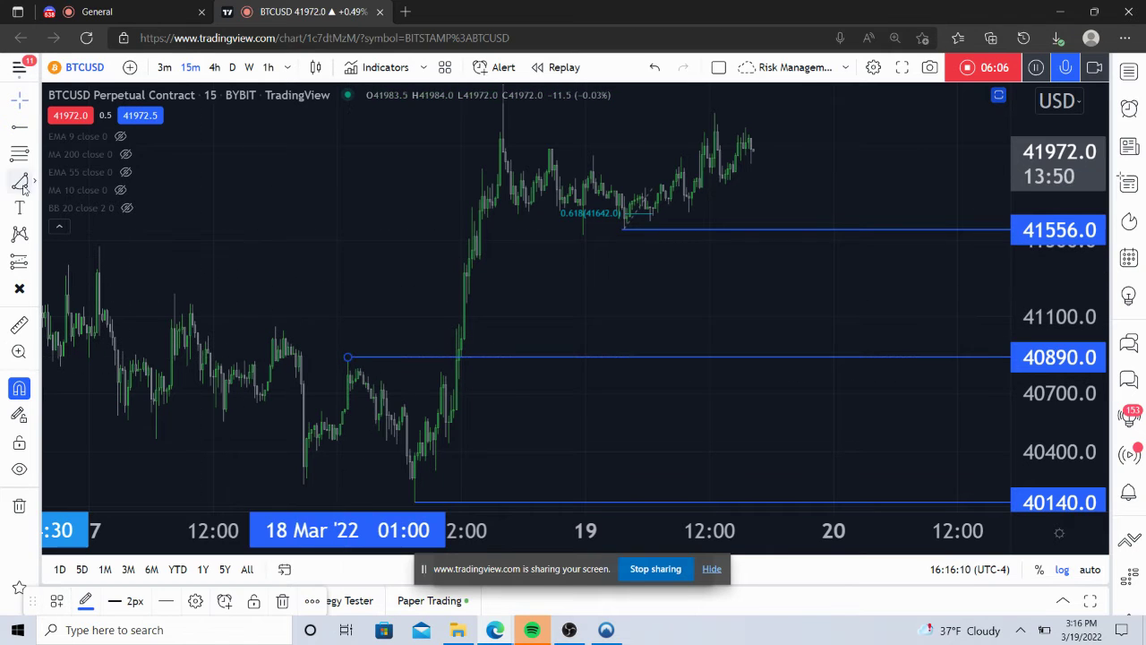
pyautogui.click(18, 127)
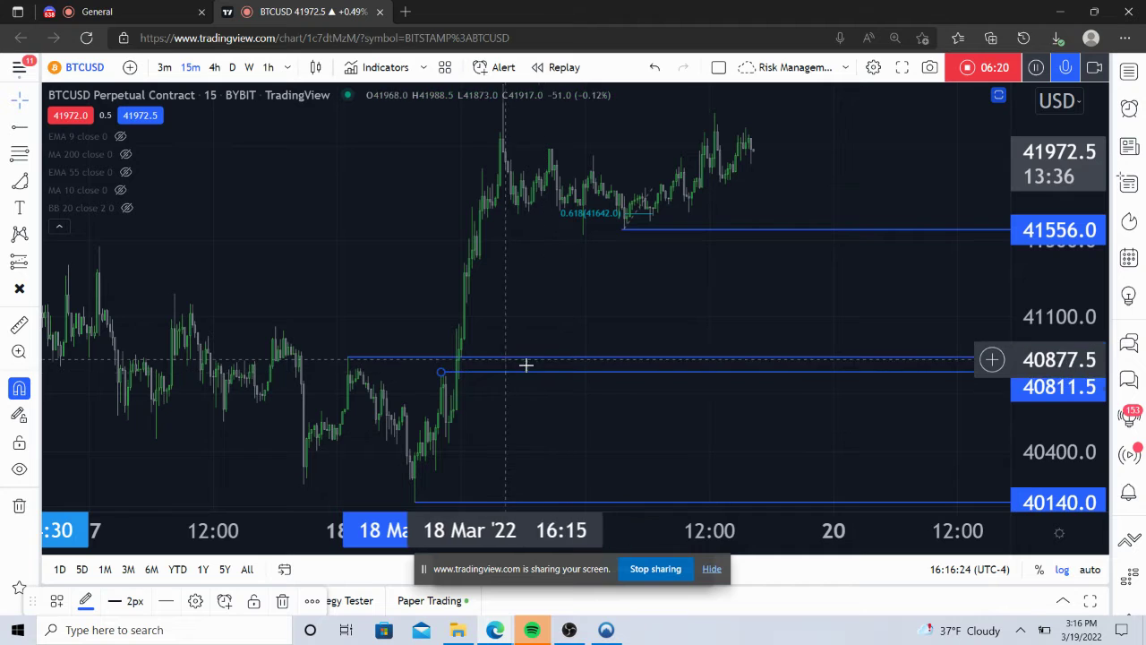
pyautogui.click(668, 409)
pyautogui.moveTo(668, 409); pyautogui.dragTo(663, 376)
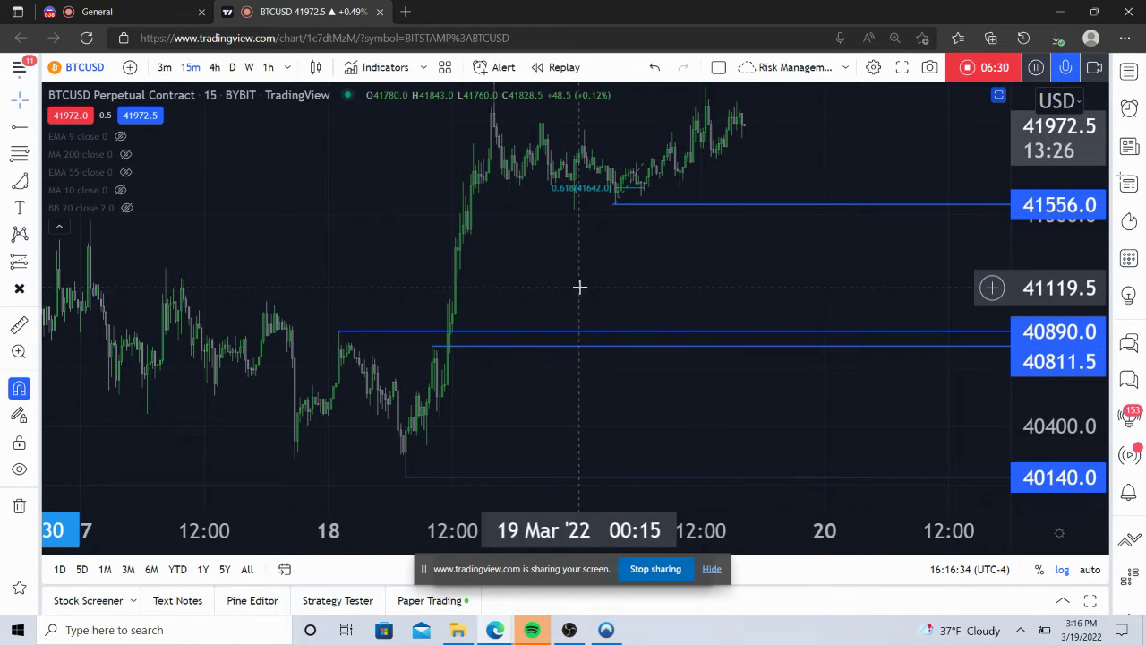
# Step: Draw a horizontal ray at 39701 from the 16 March candles beside the 14:30 vertical line
pyautogui.hscroll(-3, 586, 285)
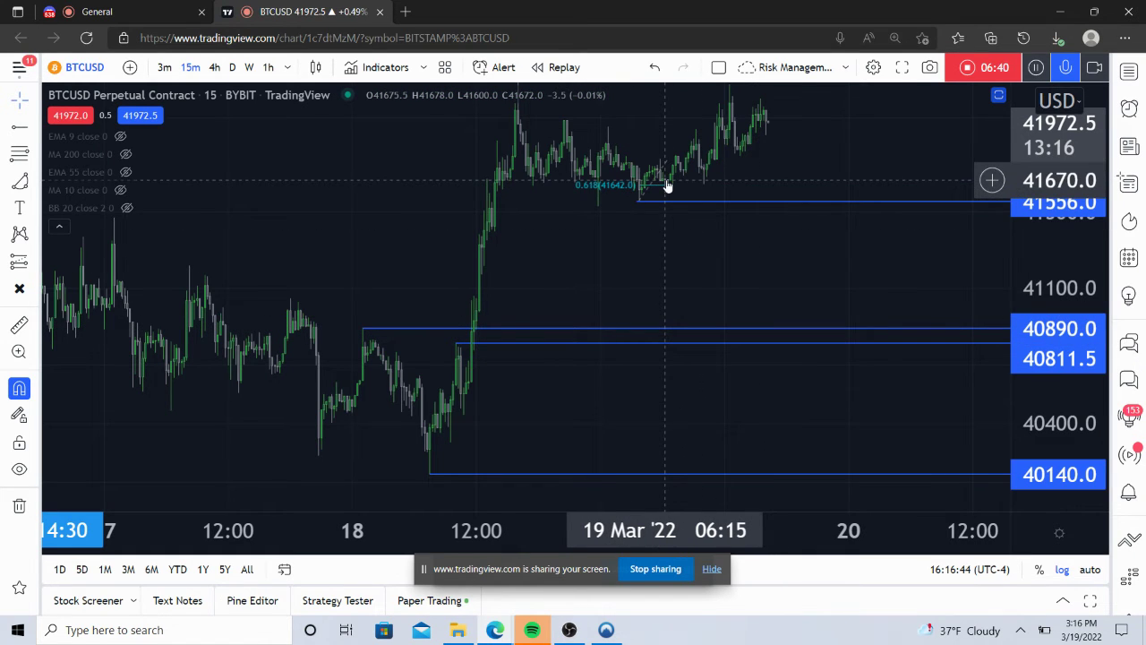
pyautogui.moveTo(524, 310); pyautogui.dragTo(544, 290)
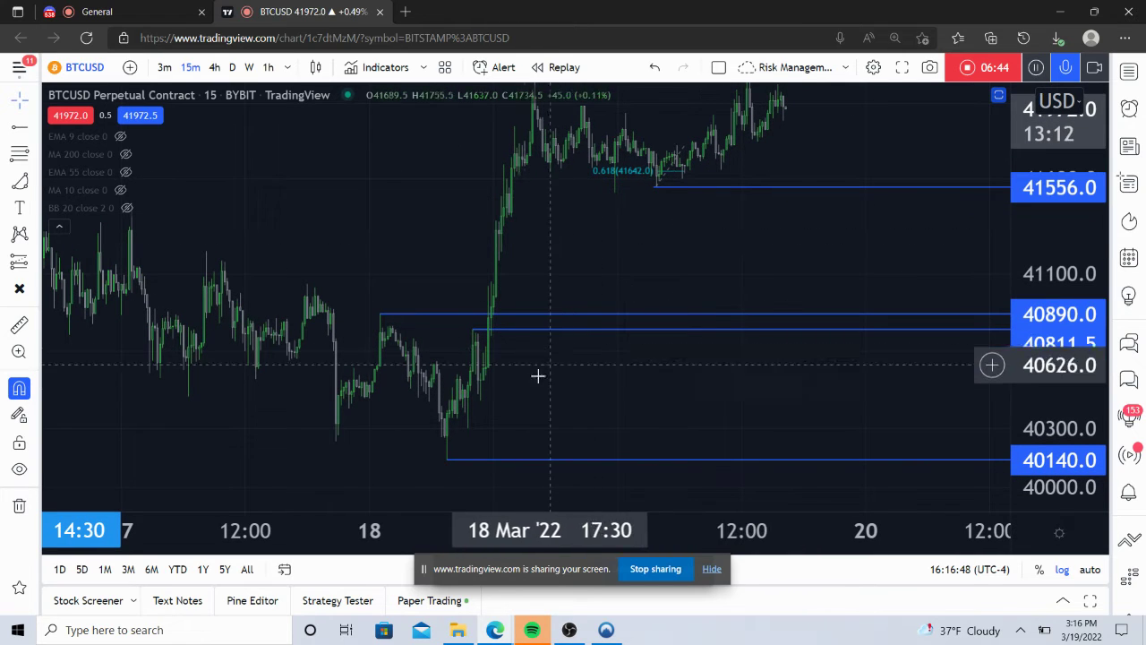
pyautogui.moveTo(472, 426); pyautogui.dragTo(511, 340)
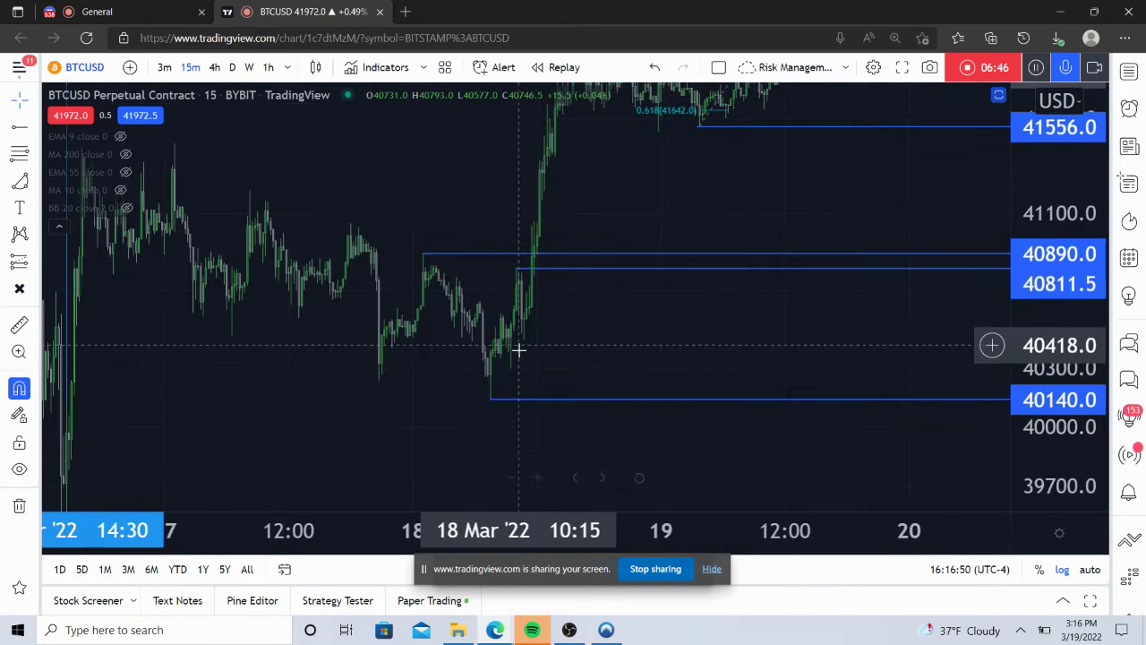
pyautogui.moveTo(433, 382)
pyautogui.mouseDown()
pyautogui.moveTo(547, 228)
pyautogui.moveTo(525, 279)
pyautogui.mouseUp()
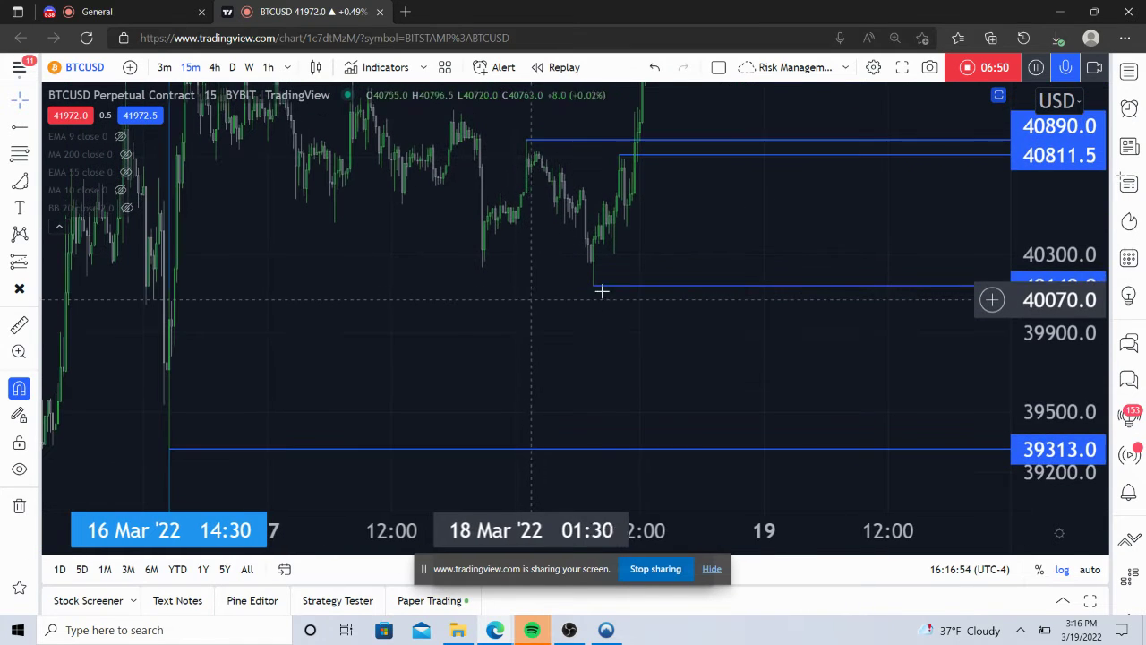
pyautogui.moveTo(1029, 215); pyautogui.dragTo(1026, 363)
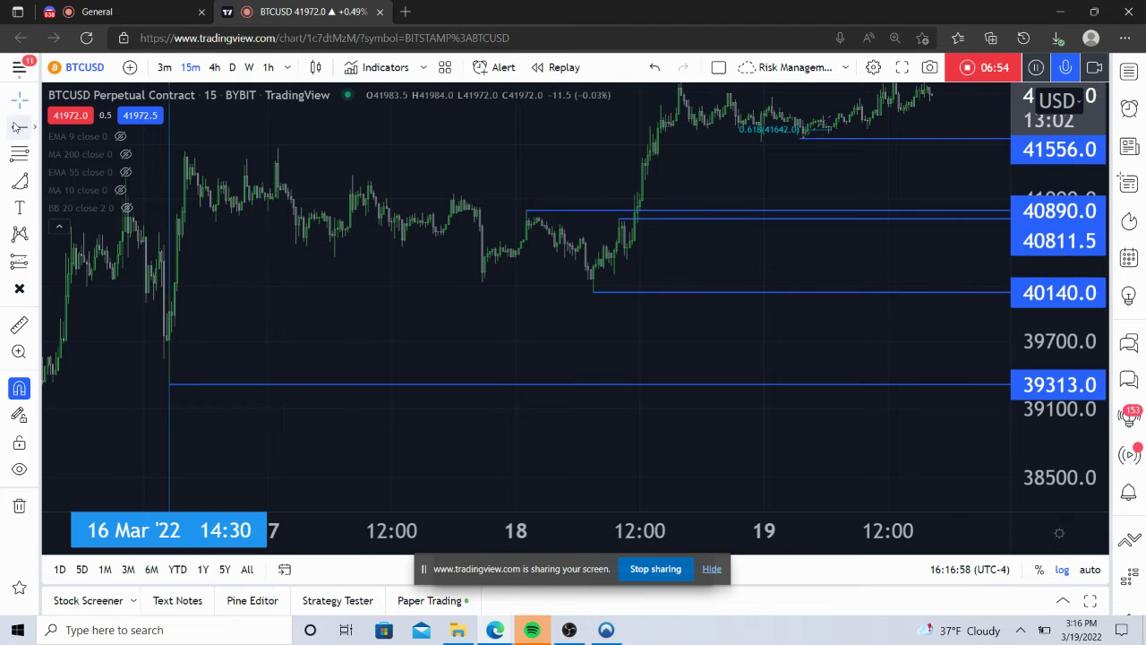
pyautogui.click(187, 341)
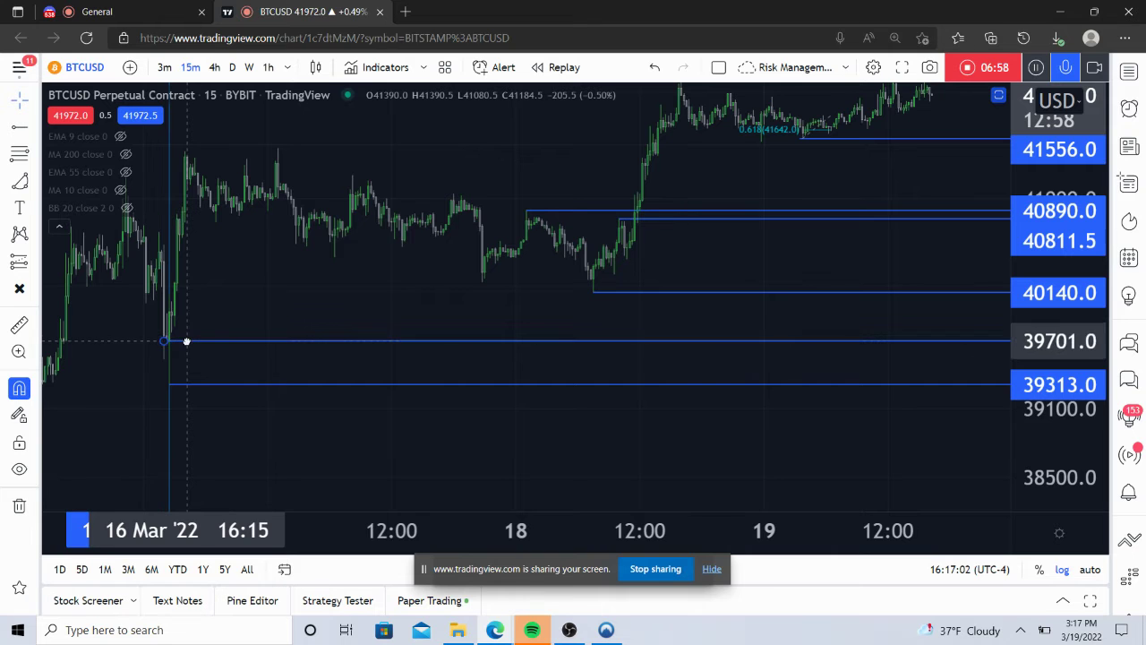
# Step: Review the marked levels on the 15-minute chart, and compare them on the 1-hour and 4-hour timeframes
pyautogui.moveTo(247, 298); pyautogui.dragTo(430, 303)
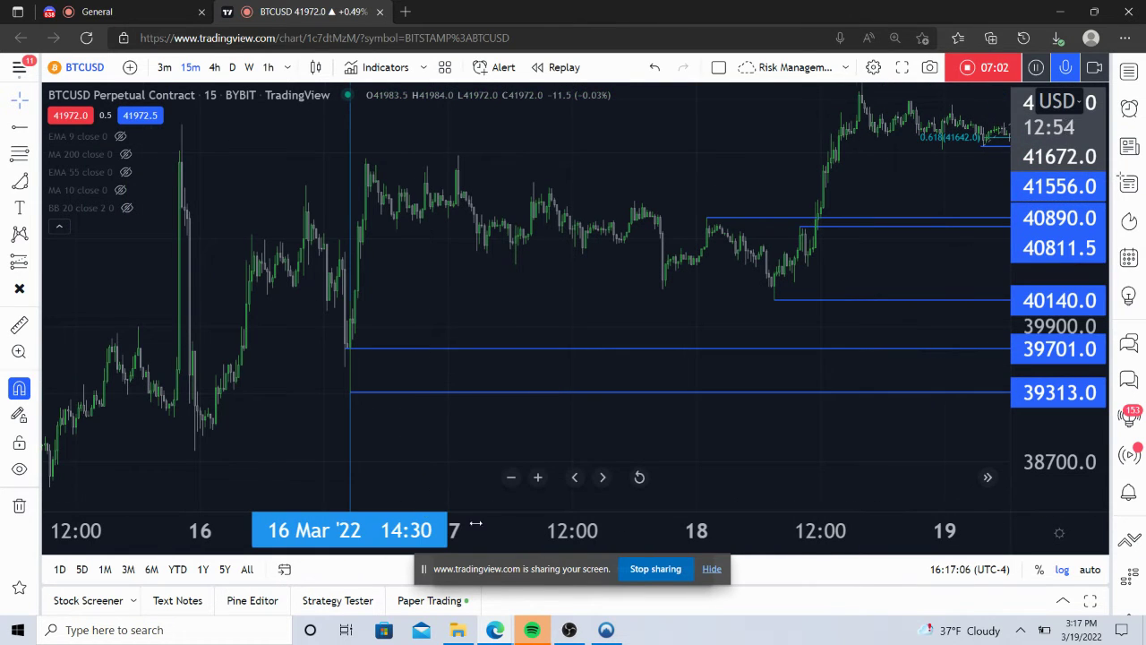
pyautogui.moveTo(476, 524); pyautogui.dragTo(385, 529)
pyautogui.moveTo(337, 466); pyautogui.dragTo(427, 431)
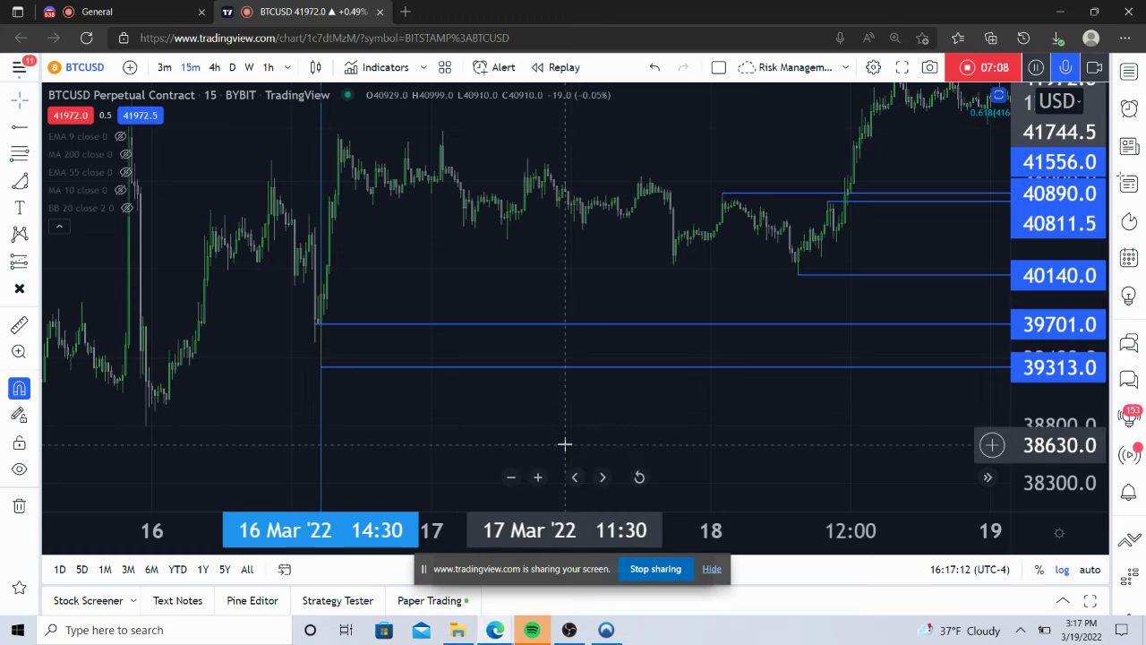
pyautogui.moveTo(686, 435); pyautogui.dragTo(381, 481)
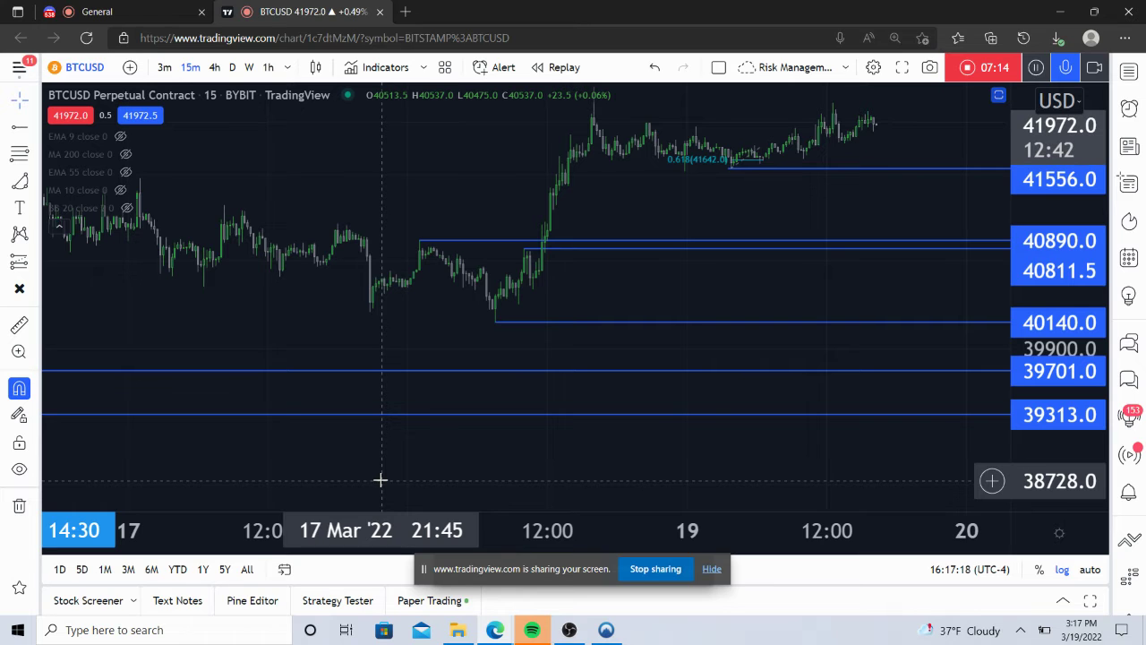
pyautogui.moveTo(371, 531); pyautogui.dragTo(414, 521)
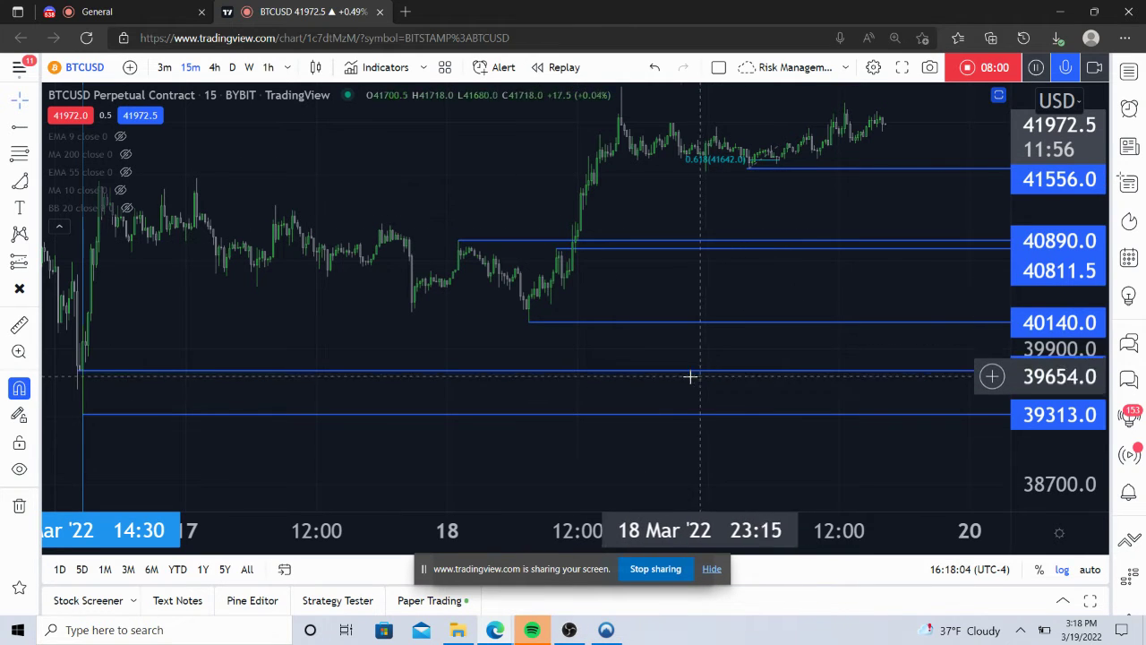
pyautogui.click(269, 68)
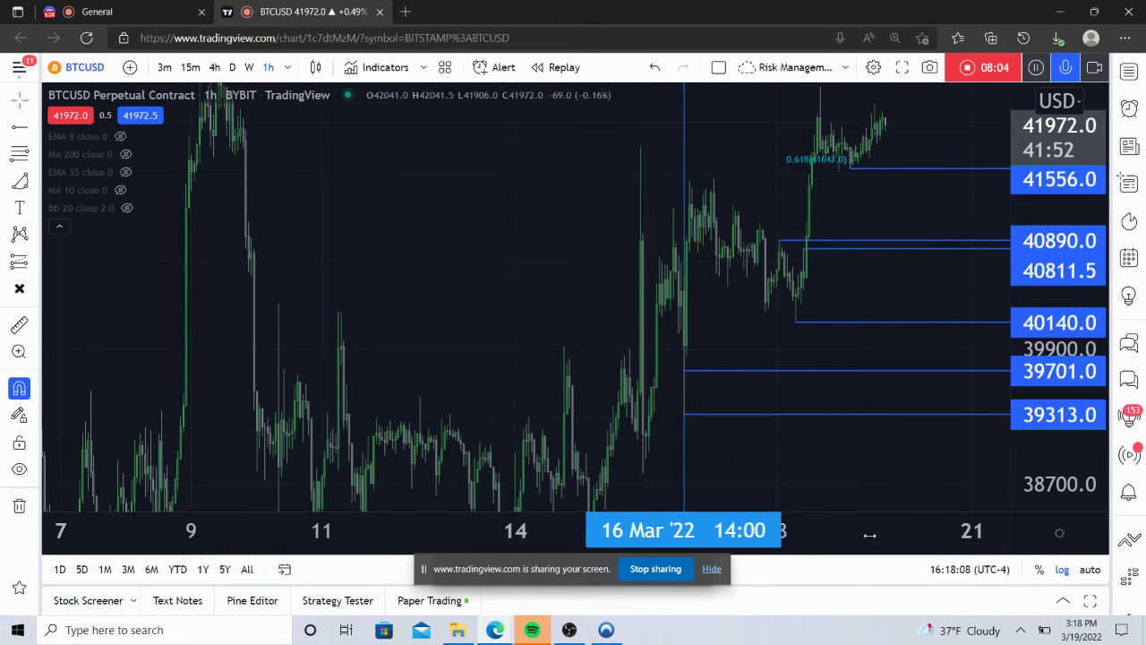
pyautogui.moveTo(869, 534); pyautogui.dragTo(949, 534)
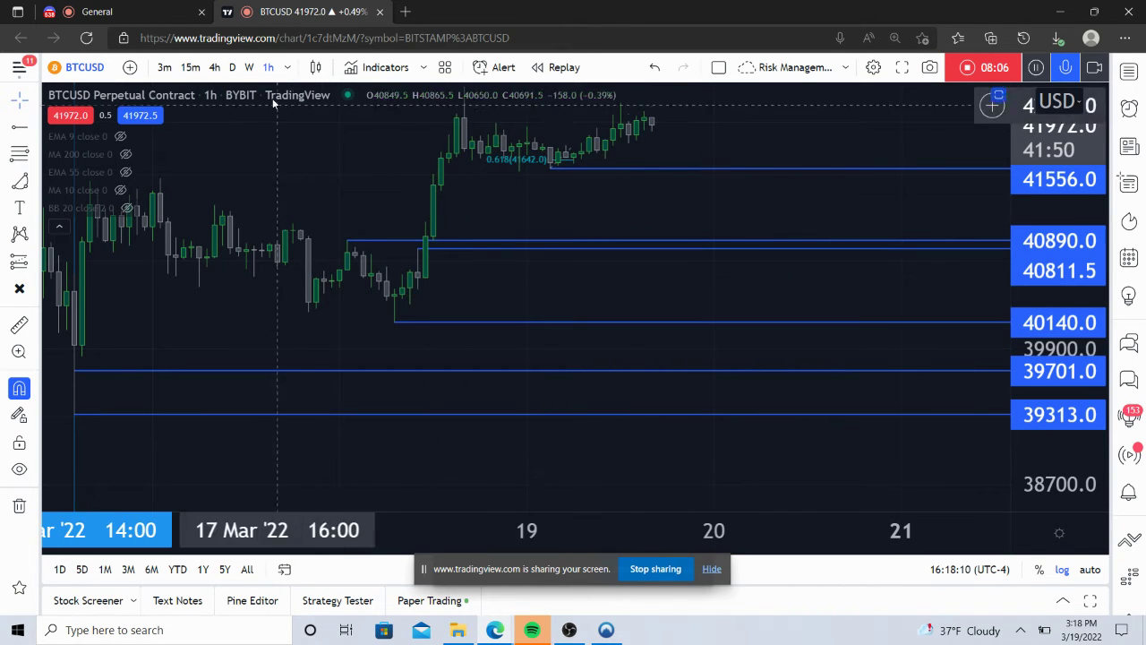
pyautogui.click(214, 67)
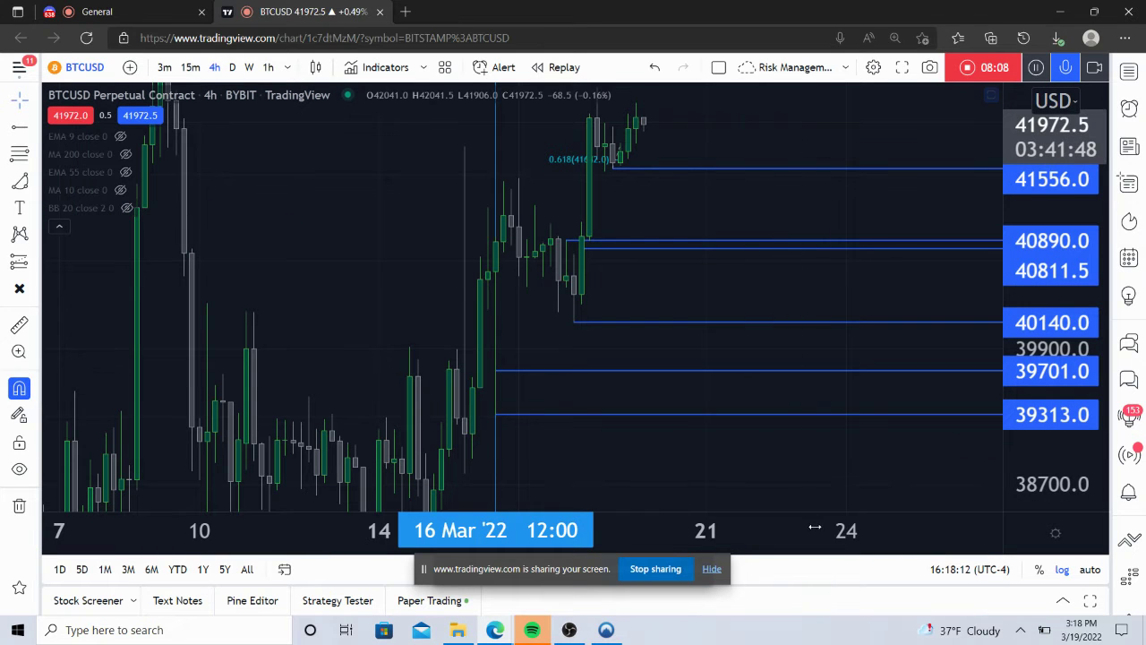
# Step: Examine the marked levels from 39313 to 41556 against the March candles on the 4-hour and 1-hour timeframes
pyautogui.moveTo(819, 530); pyautogui.dragTo(670, 529)
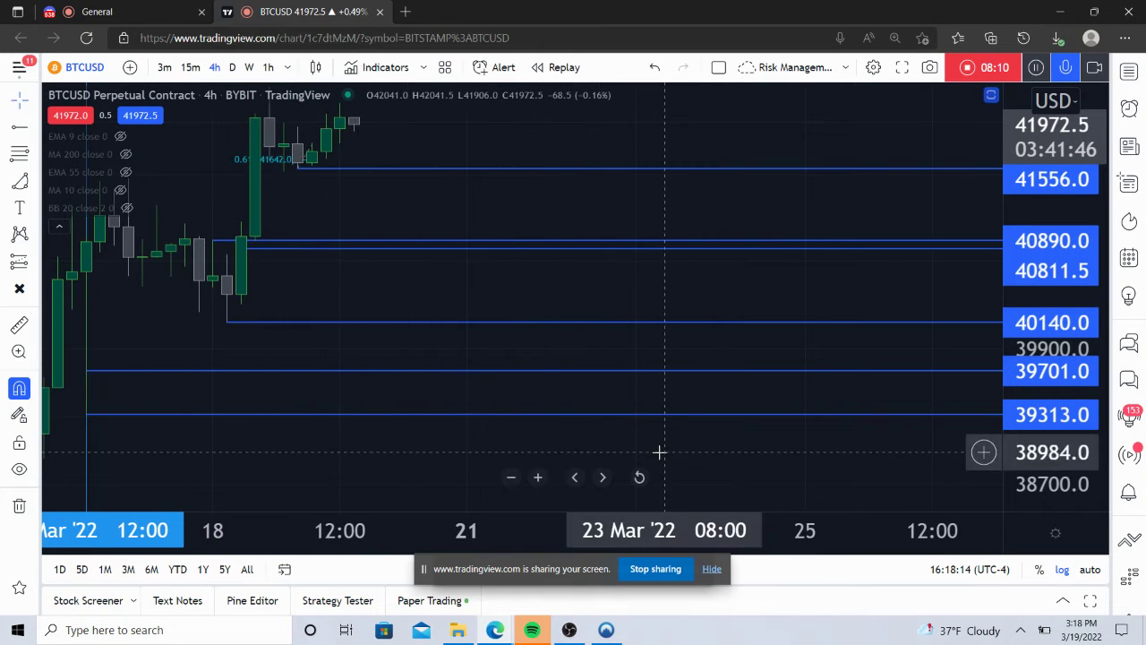
pyautogui.moveTo(744, 430); pyautogui.dragTo(767, 459)
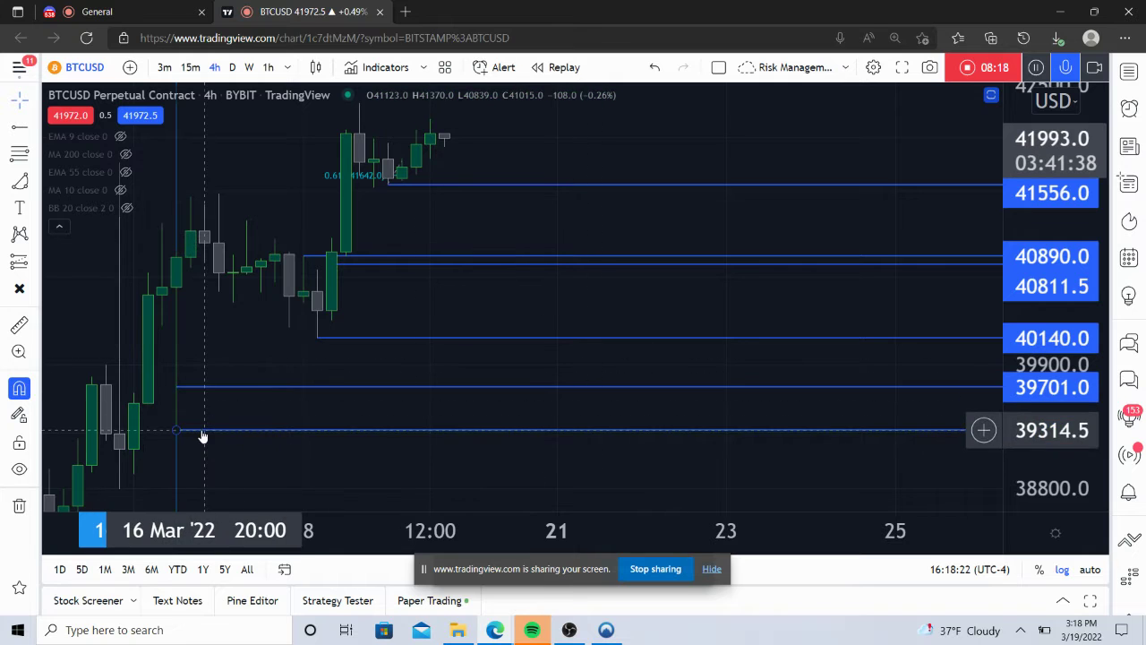
pyautogui.moveTo(343, 454); pyautogui.dragTo(381, 456)
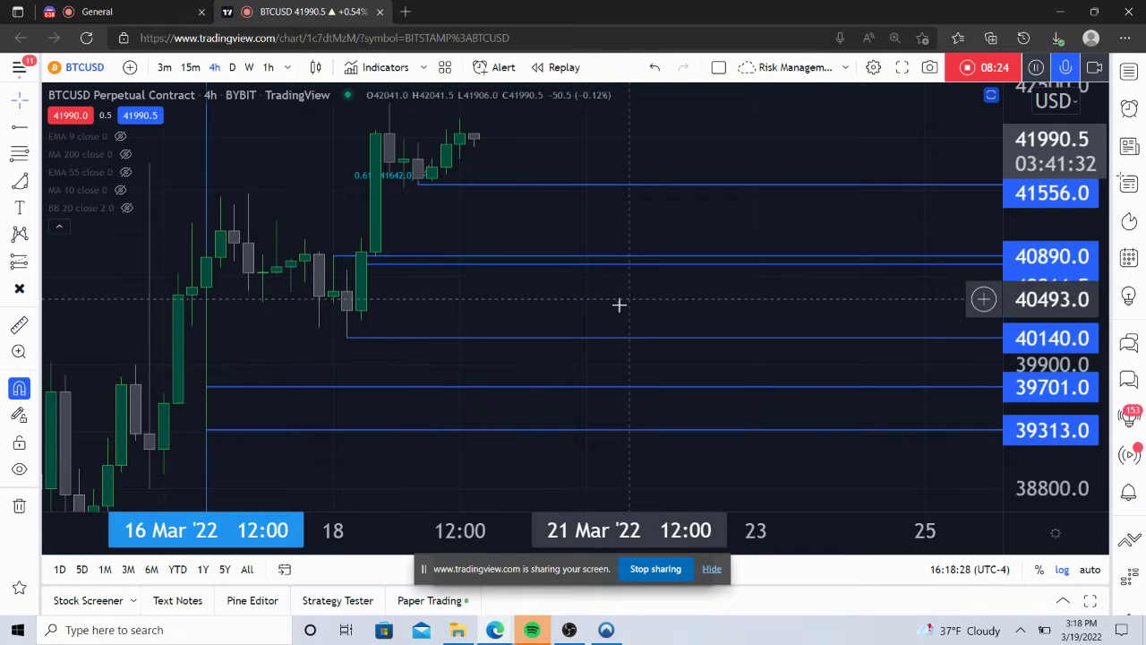
pyautogui.moveTo(614, 312); pyautogui.dragTo(706, 331)
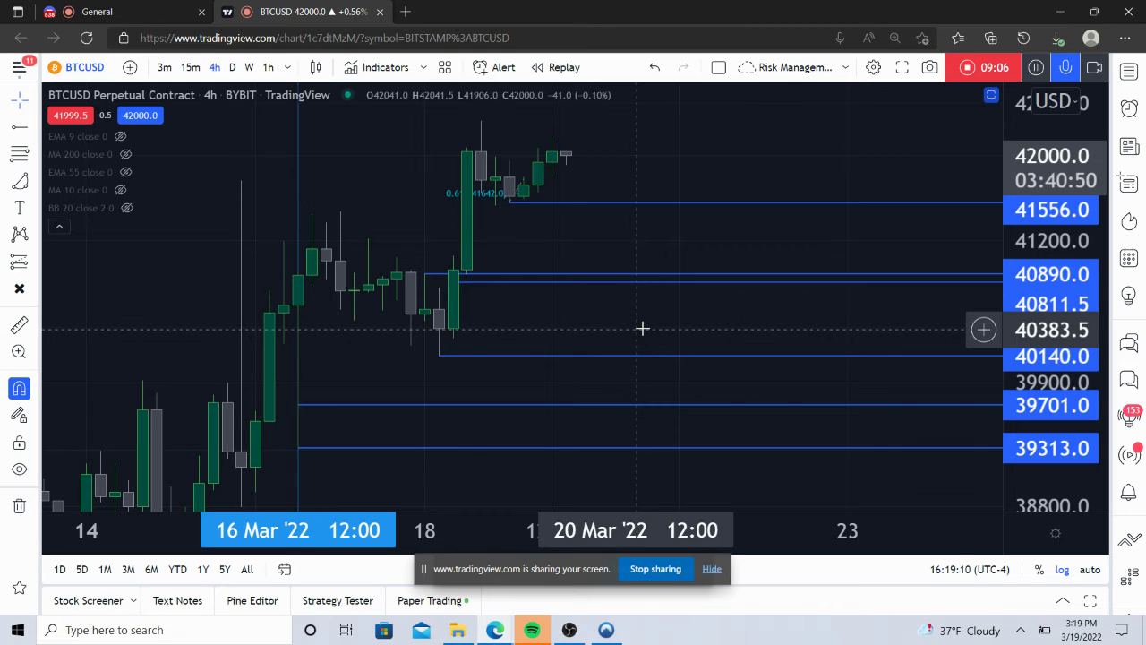
pyautogui.click(268, 68)
pyautogui.moveTo(269, 410); pyautogui.dragTo(553, 506)
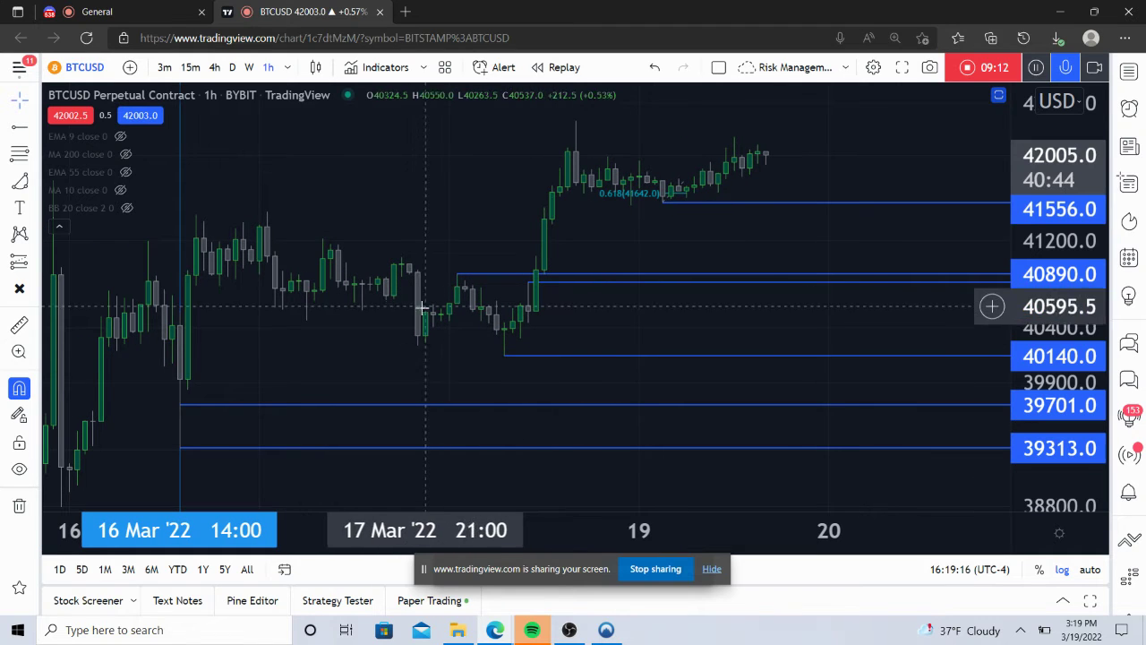
# Step: Switch up to the daily and weekly timeframes and examine the larger BTCUSD swings from 2021 to March 2022
pyautogui.click(214, 68)
pyautogui.click(233, 69)
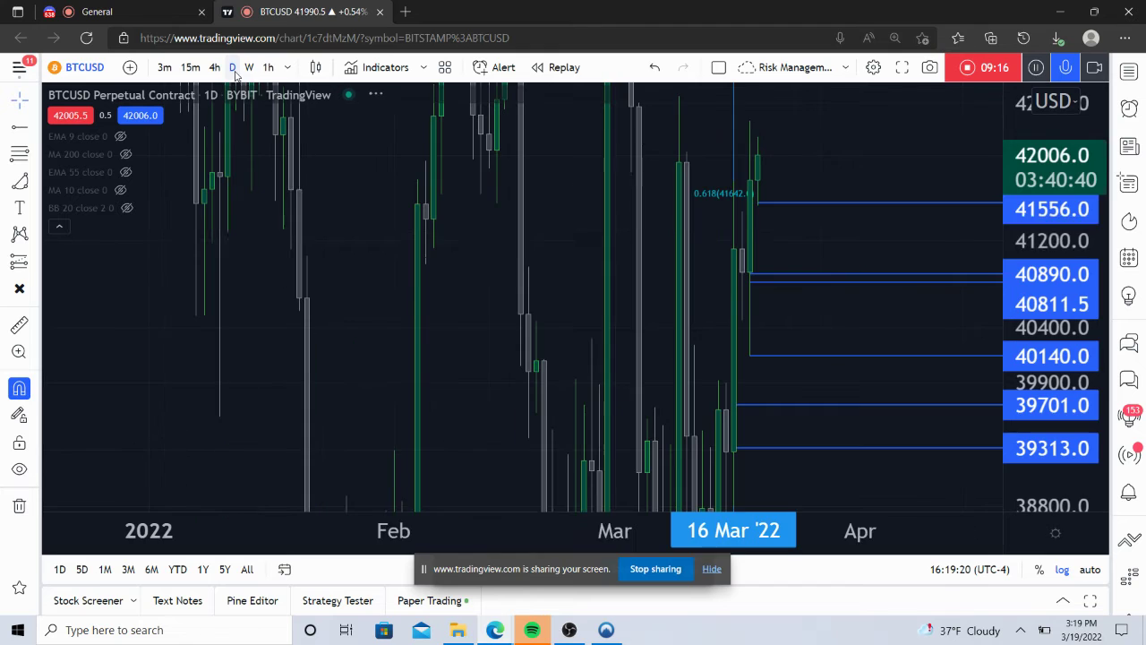
pyautogui.moveTo(1080, 255); pyautogui.dragTo(1078, 376)
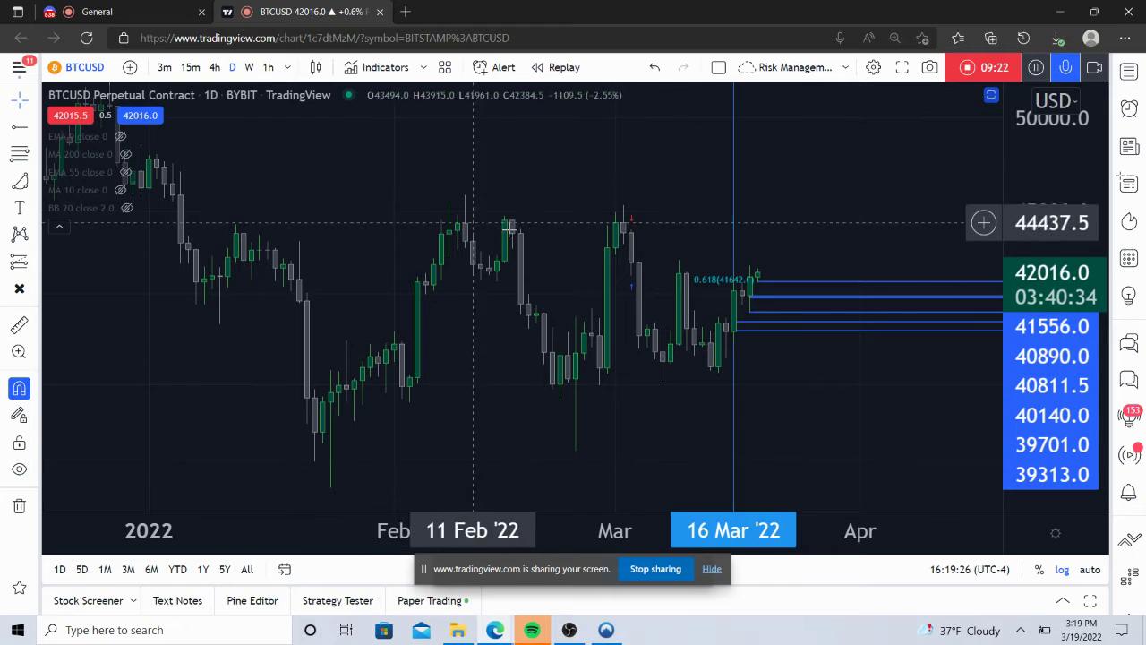
pyautogui.click(249, 67)
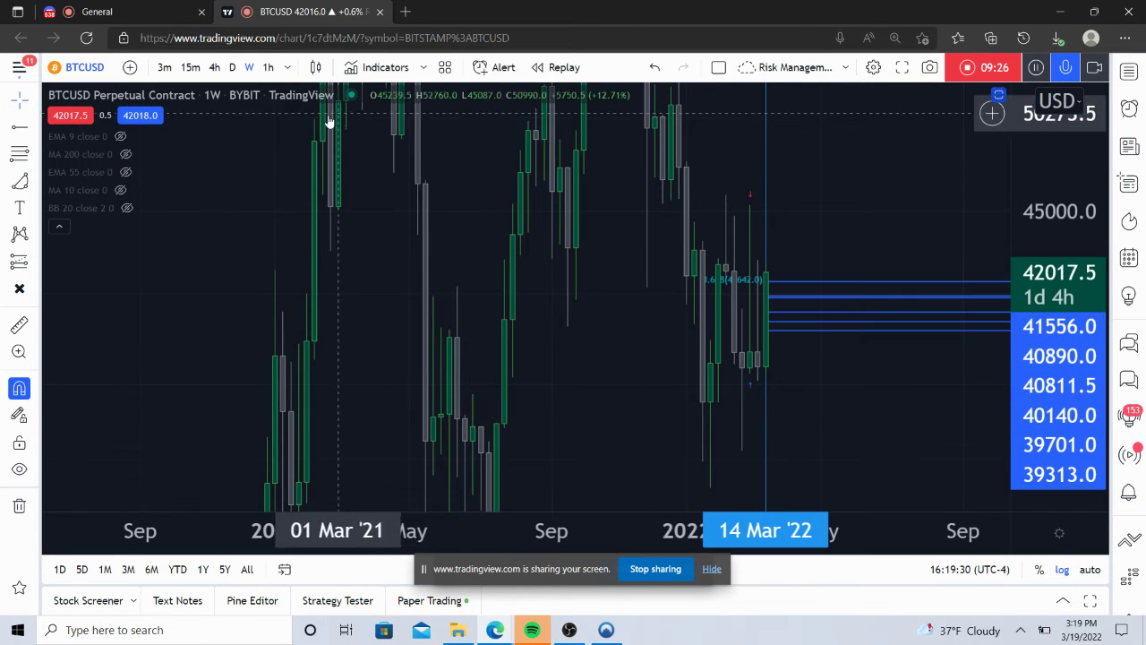
pyautogui.moveTo(1020, 286); pyautogui.dragTo(1017, 394)
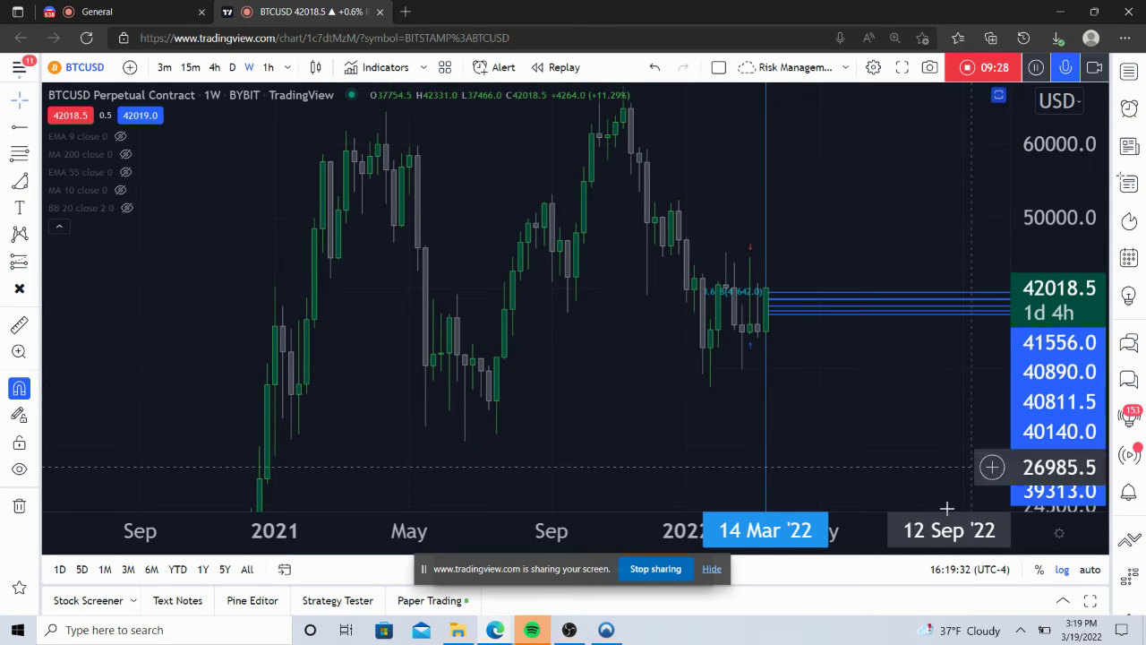
pyautogui.scroll(3, 567, 447)
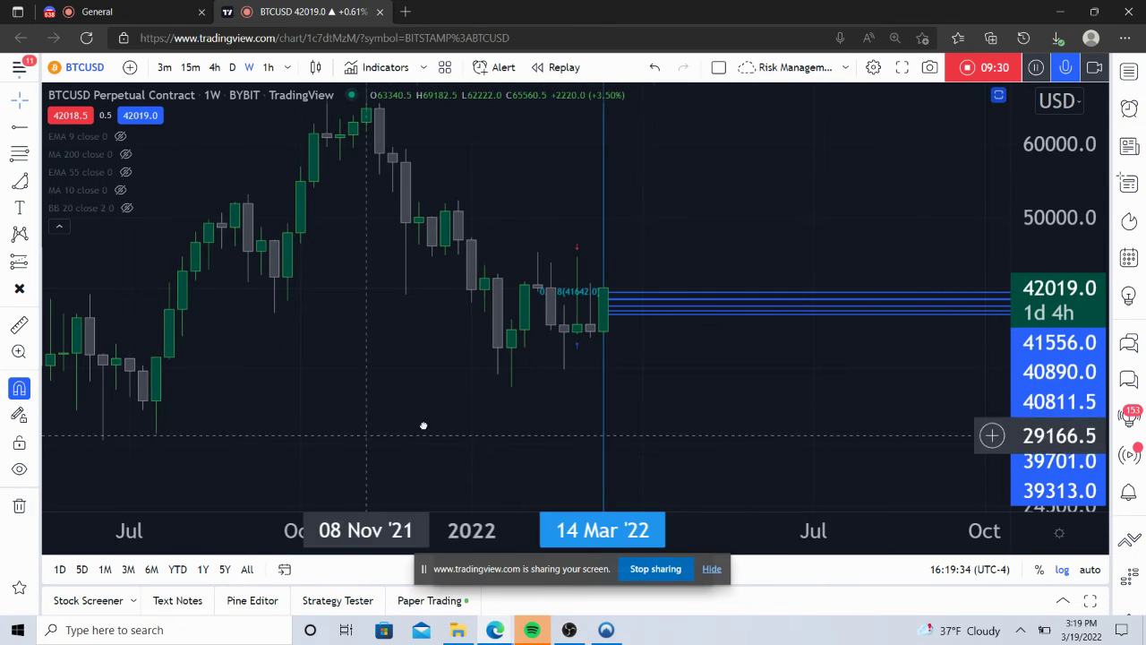
pyautogui.moveTo(422, 424); pyautogui.dragTo(653, 450)
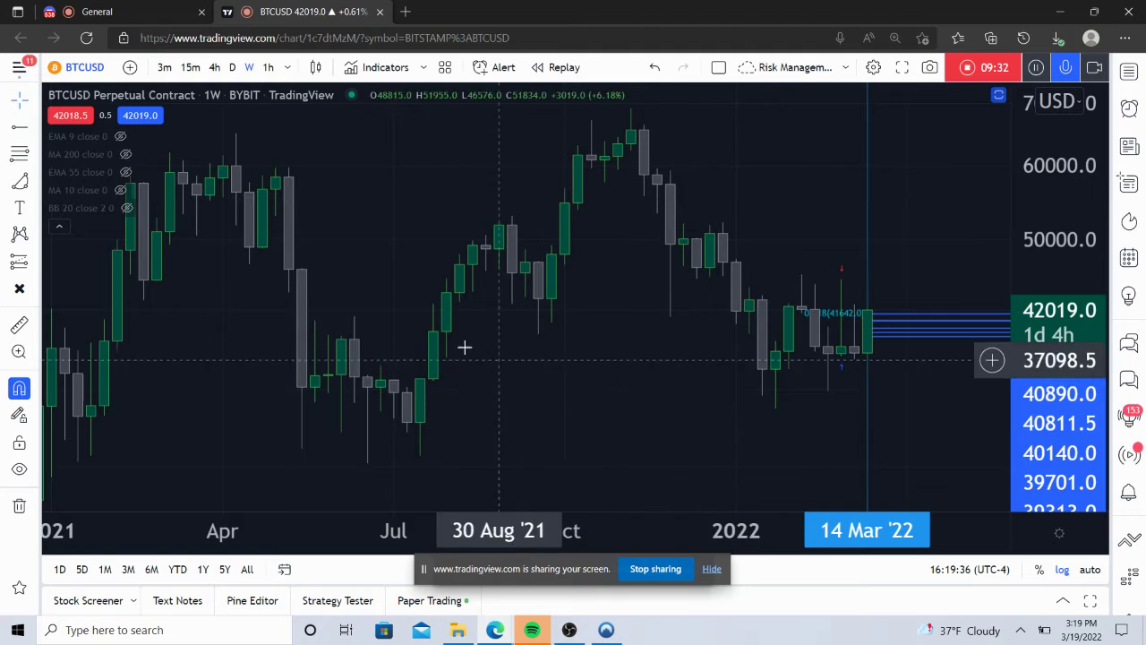
# Step: Return to the daily timeframe and examine the price swings from January 2022 to the 16 March line
pyautogui.click(230, 68)
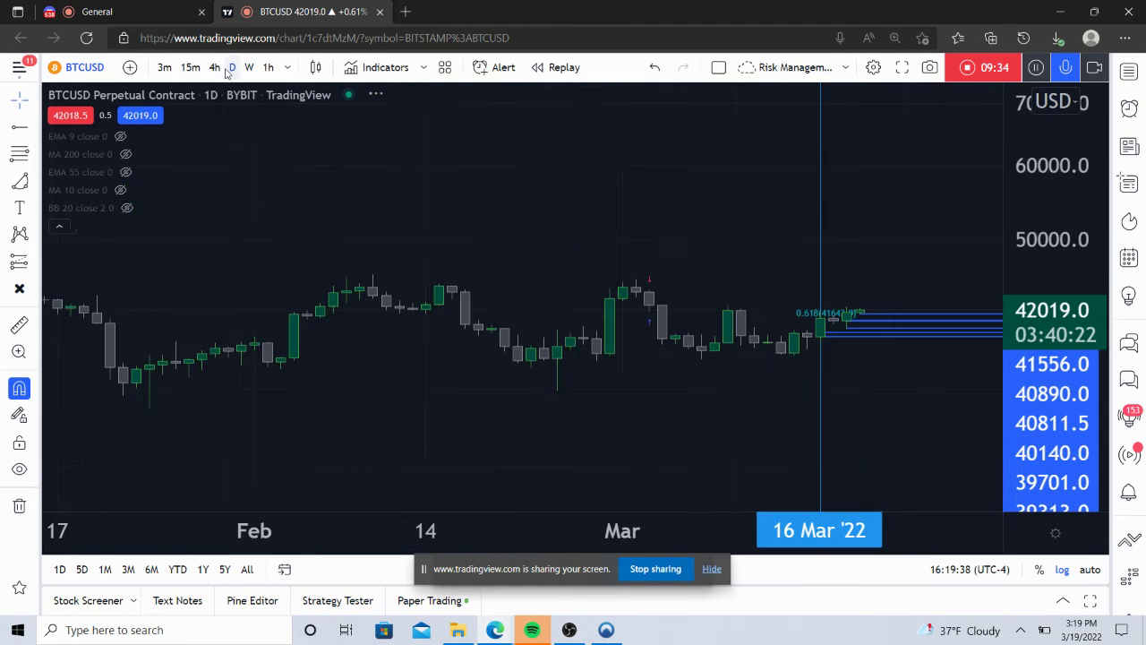
pyautogui.scroll(-2, 621, 519)
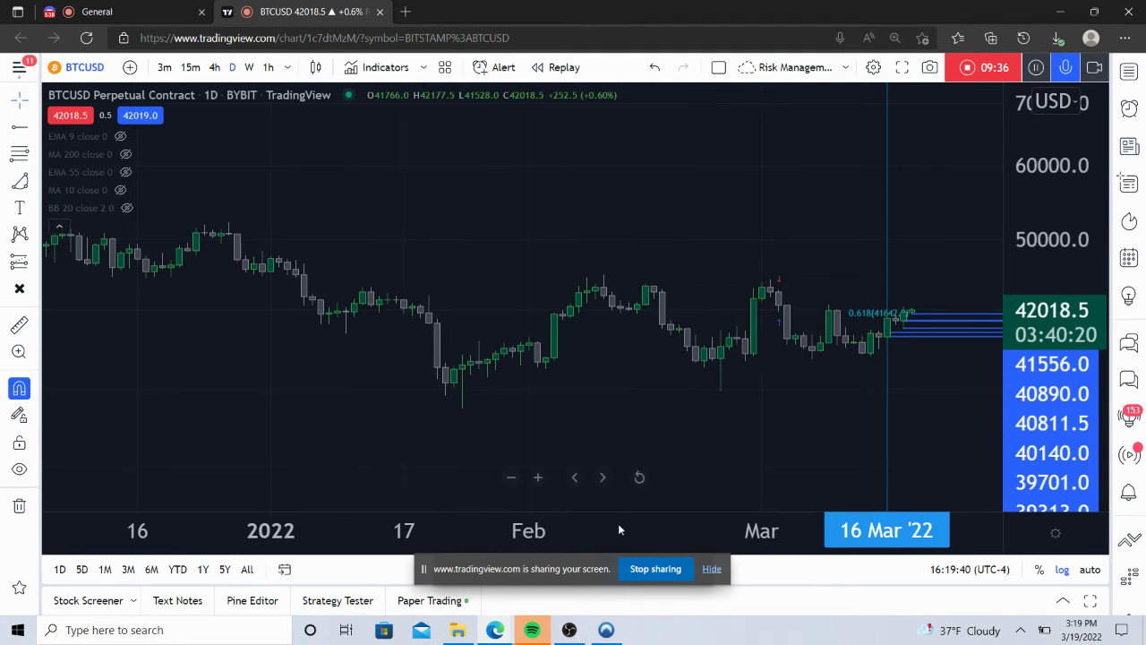
pyautogui.moveTo(1098, 419); pyautogui.dragTo(1074, 295)
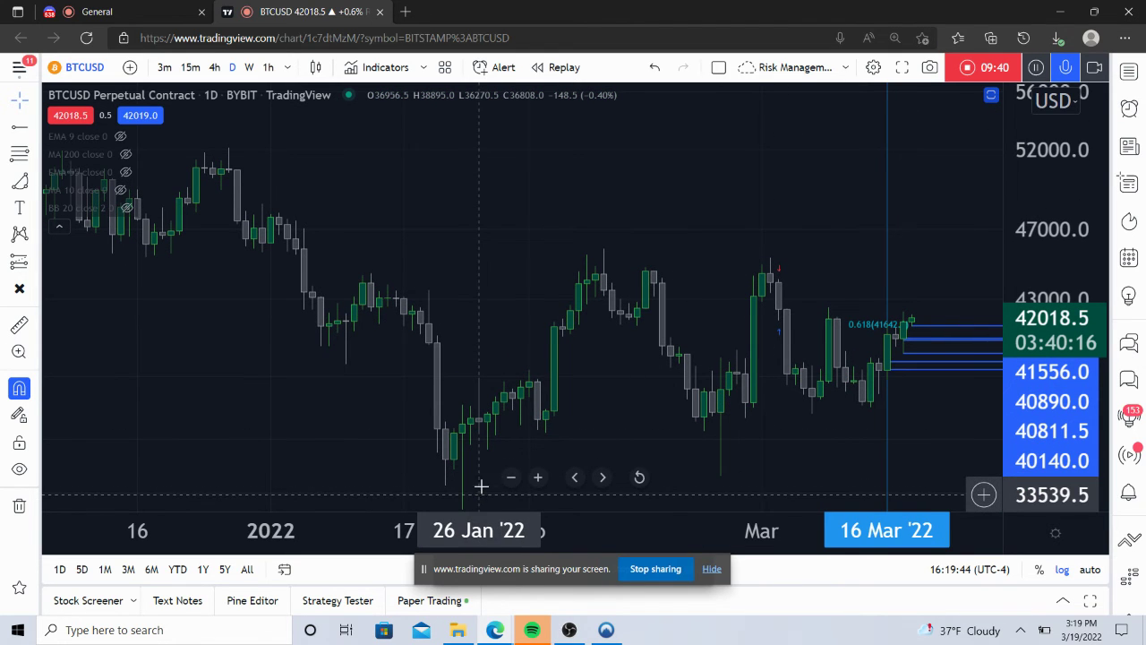
pyautogui.moveTo(481, 487); pyautogui.dragTo(475, 426)
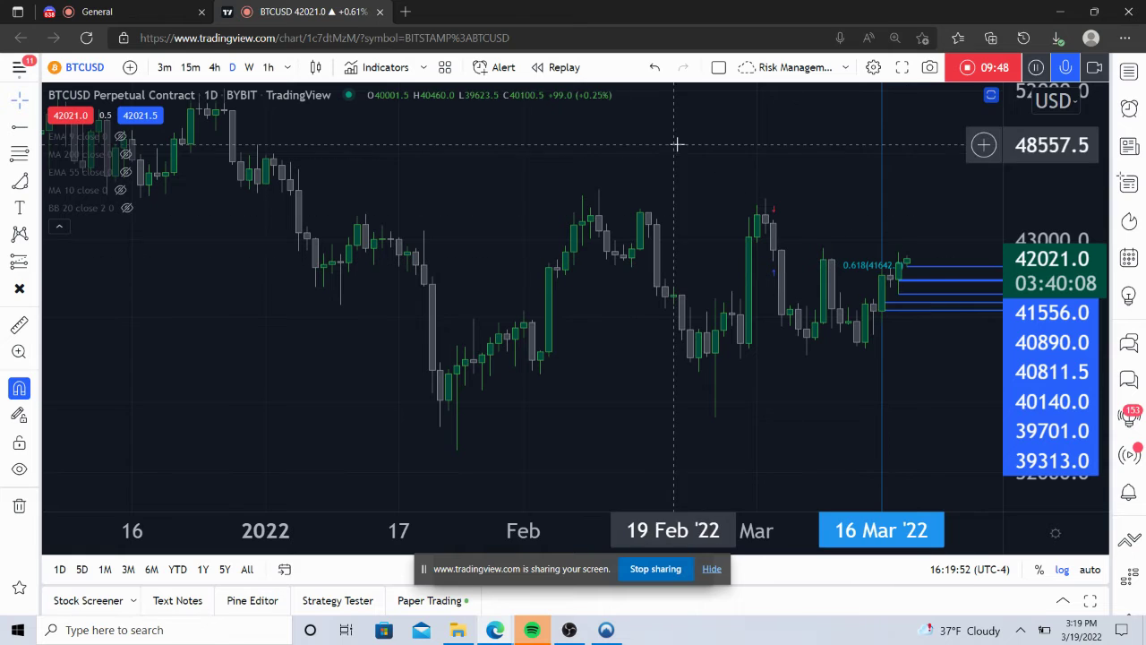
# Step: Compare the price action around the 16 March line on the 1-hour and 4-hour timeframes
pyautogui.click(268, 68)
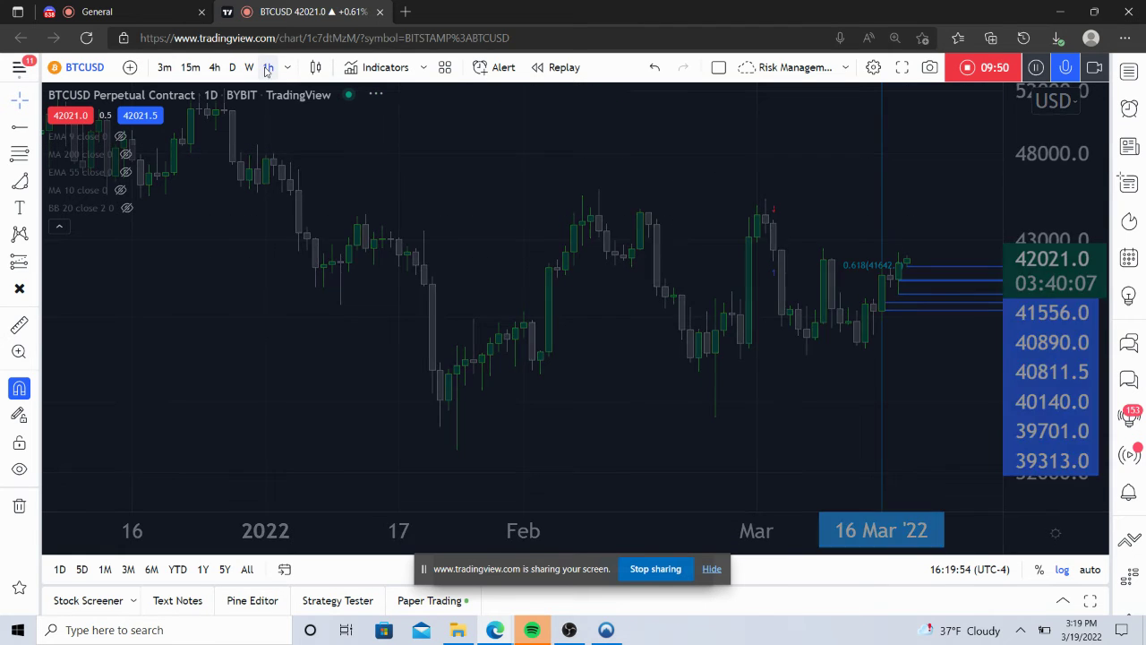
pyautogui.moveTo(1029, 430); pyautogui.dragTo(934, 161)
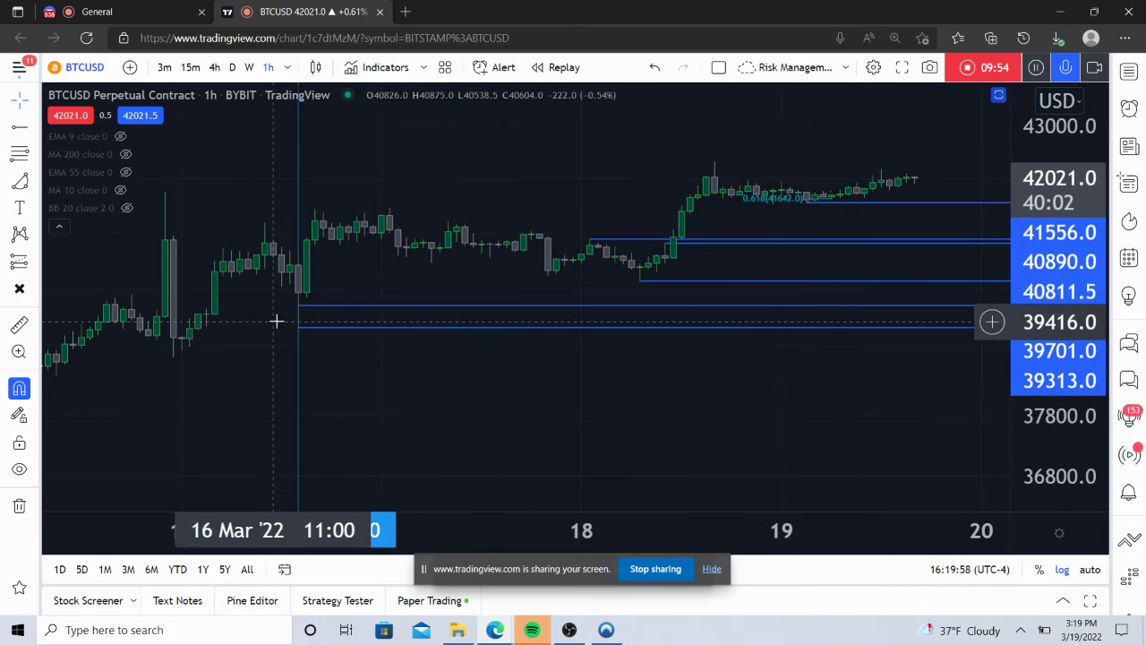
pyautogui.click(215, 68)
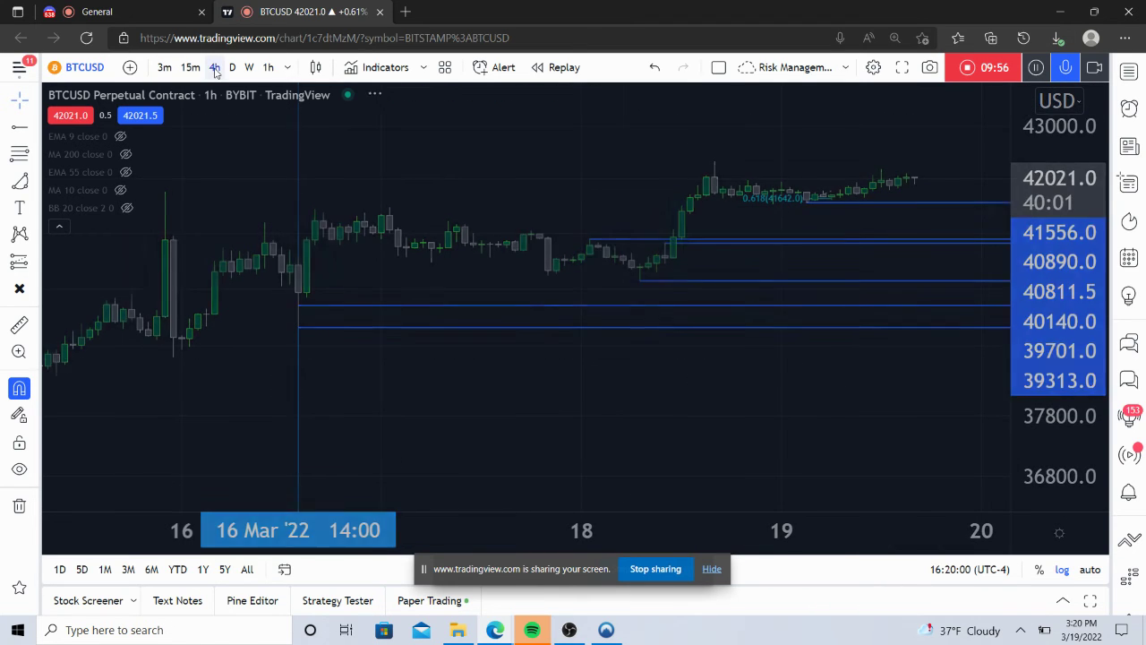
pyautogui.moveTo(852, 435); pyautogui.dragTo(650, 466)
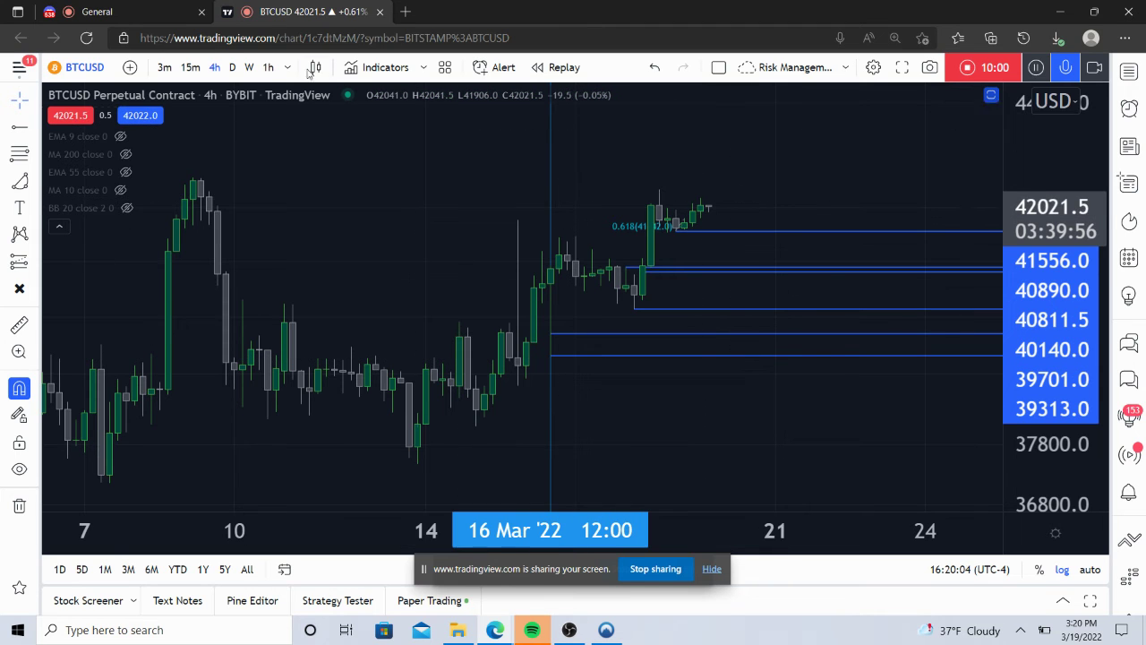
# Step: Switch to the 1-hour timeframe and review the marked levels against the candles from 16 to 19 March
pyautogui.click(267, 68)
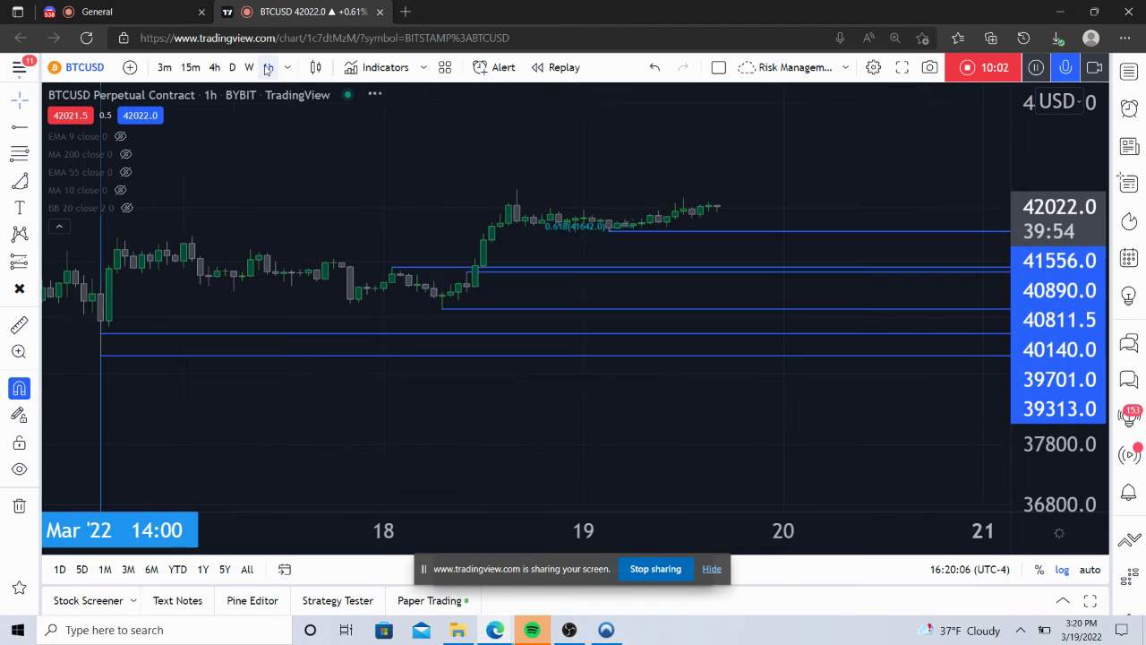
pyautogui.click(102, 358)
pyautogui.moveTo(482, 452); pyautogui.dragTo(465, 463)
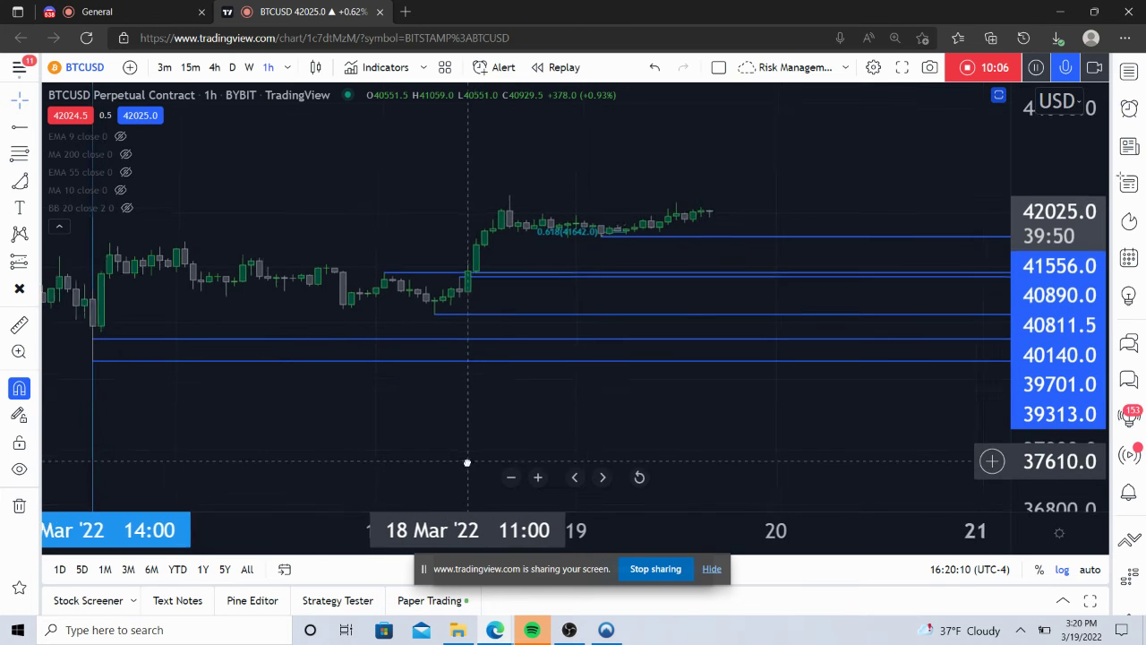
pyautogui.moveTo(1033, 398); pyautogui.dragTo(1029, 268)
pyautogui.moveTo(232, 318); pyautogui.dragTo(379, 338)
pyautogui.moveTo(393, 381); pyautogui.dragTo(358, 346)
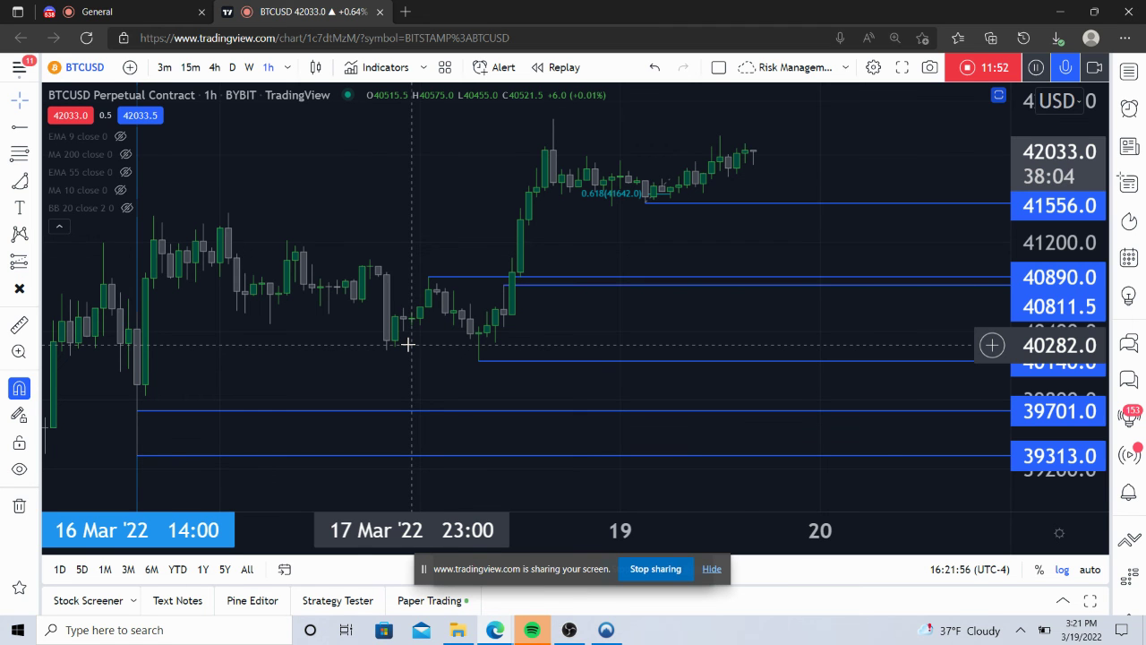
pyautogui.moveTo(390, 237); pyautogui.dragTo(478, 238)
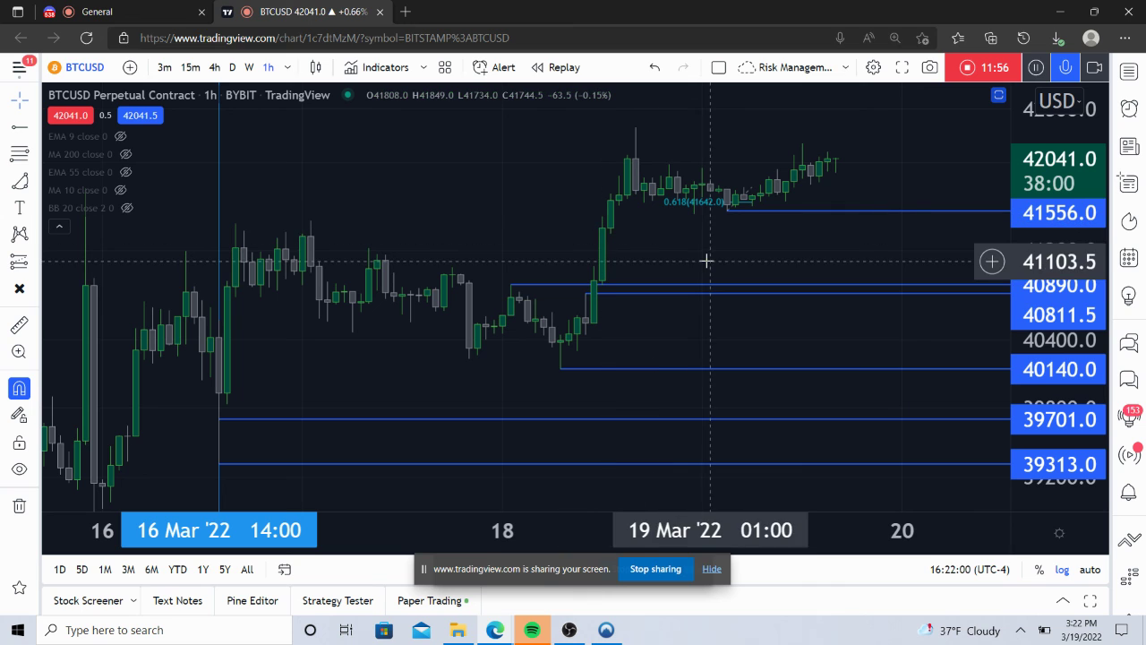
pyautogui.moveTo(803, 258); pyautogui.dragTo(798, 266)
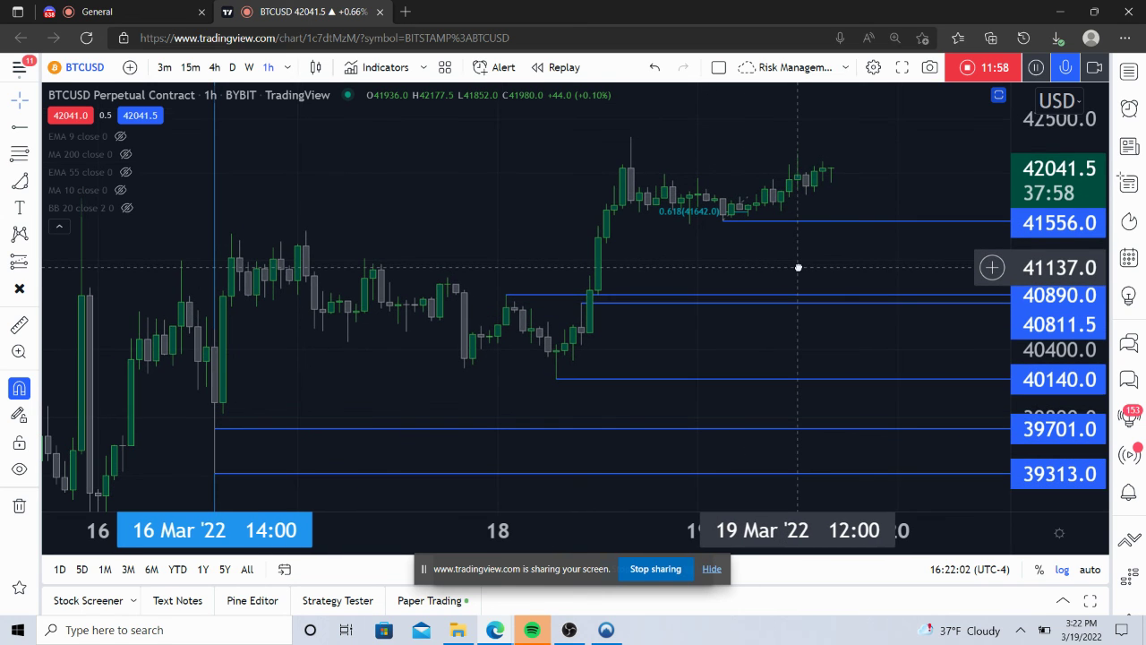